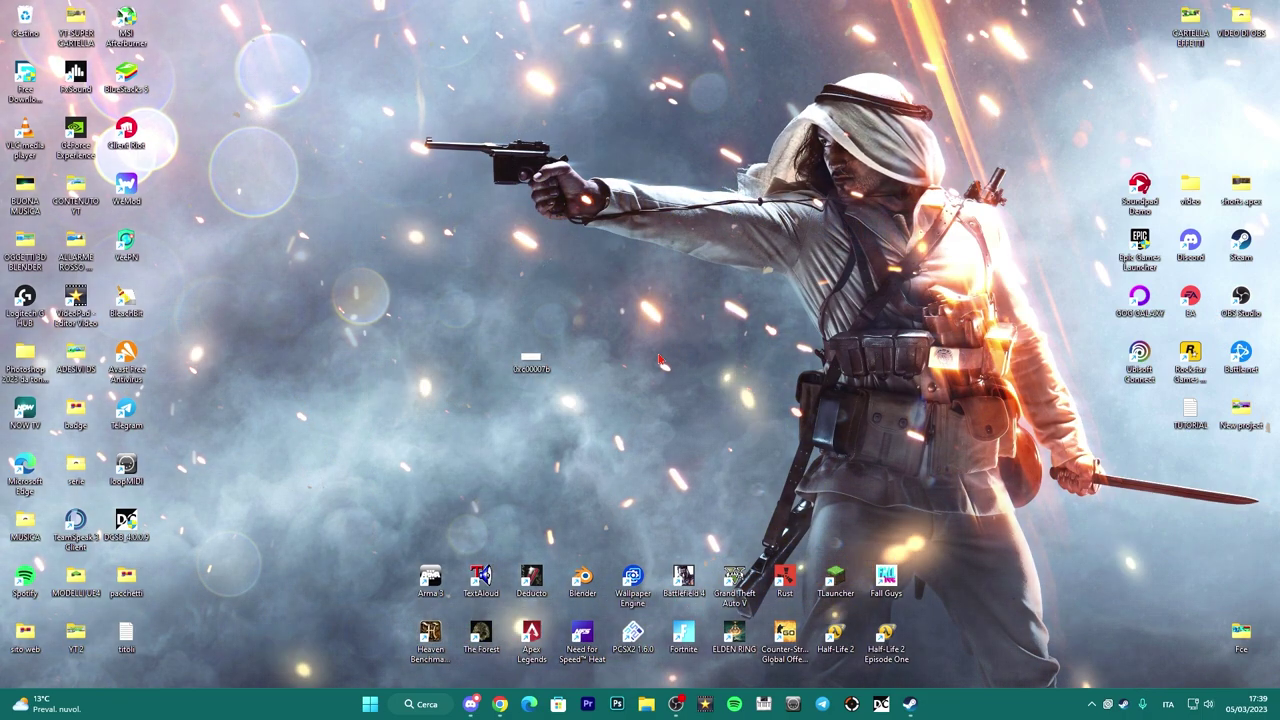
# Step: In Chrome, download the Italian language pack of the .NET Framework 4.8.1 Developer Pack to the Desktop as ndp481-devpack-ita
pyautogui.click(500, 705)
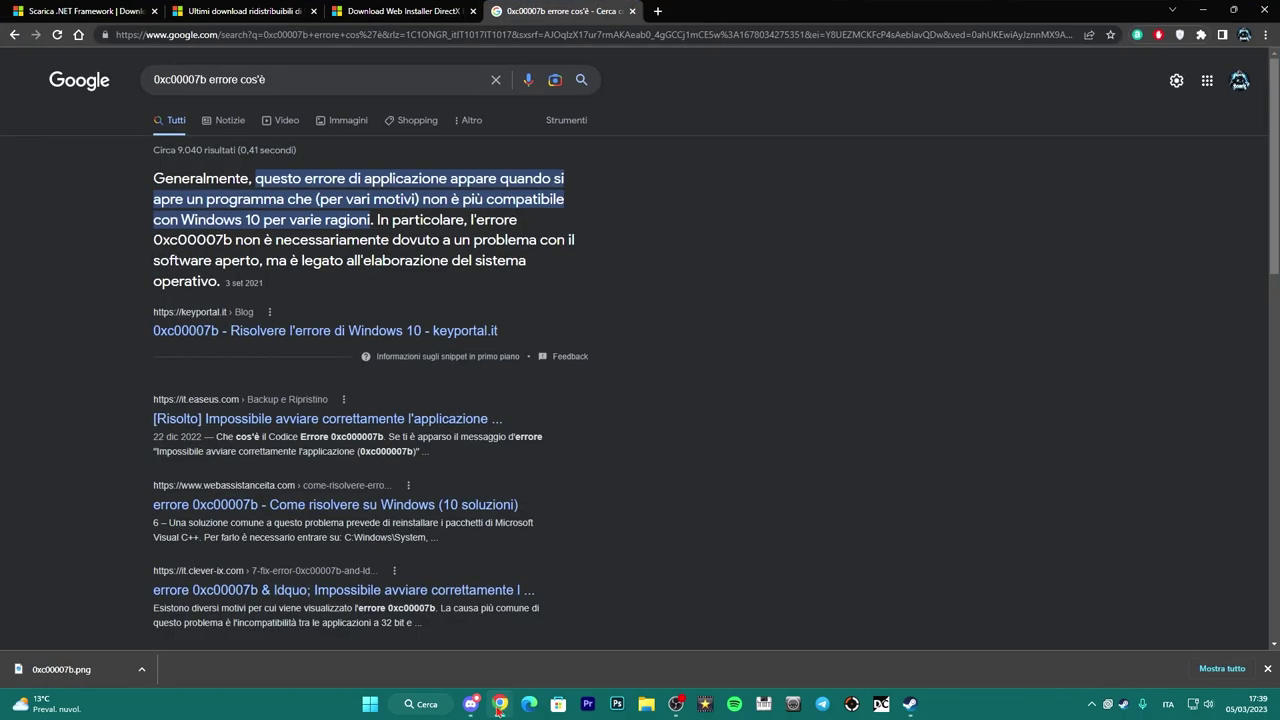
pyautogui.click(90, 10)
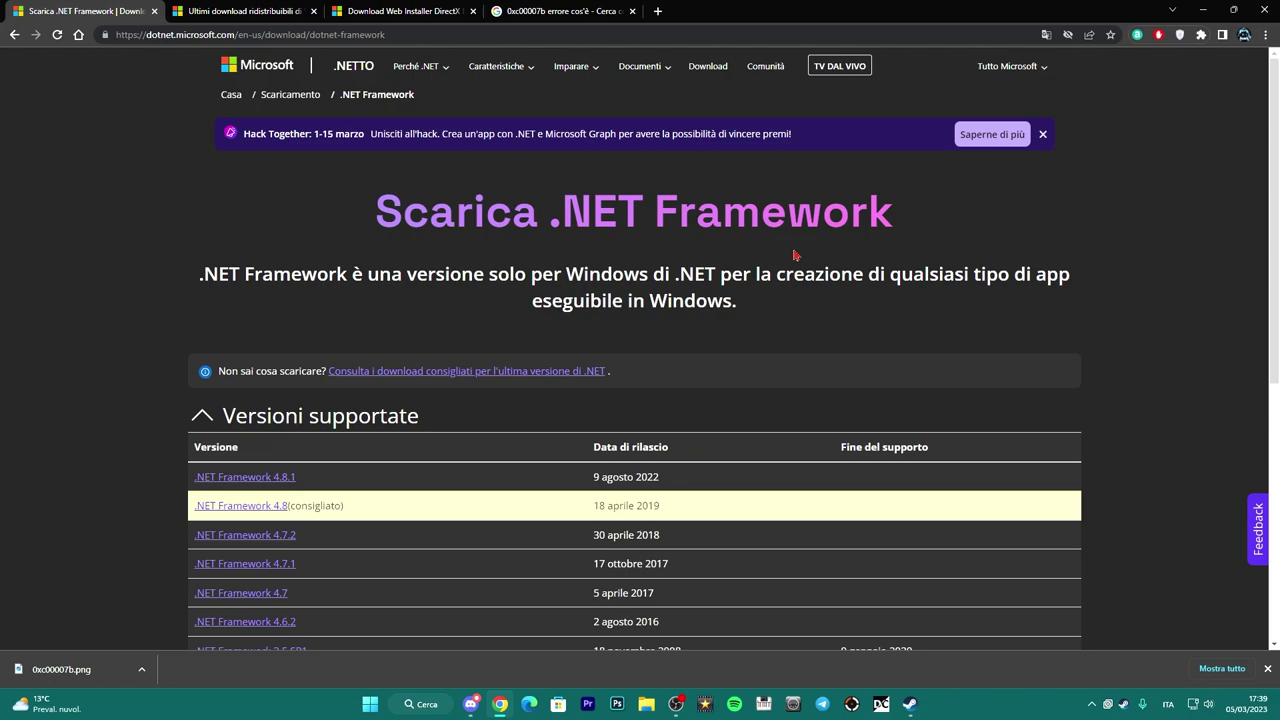
pyautogui.scroll(-2, 798, 255)
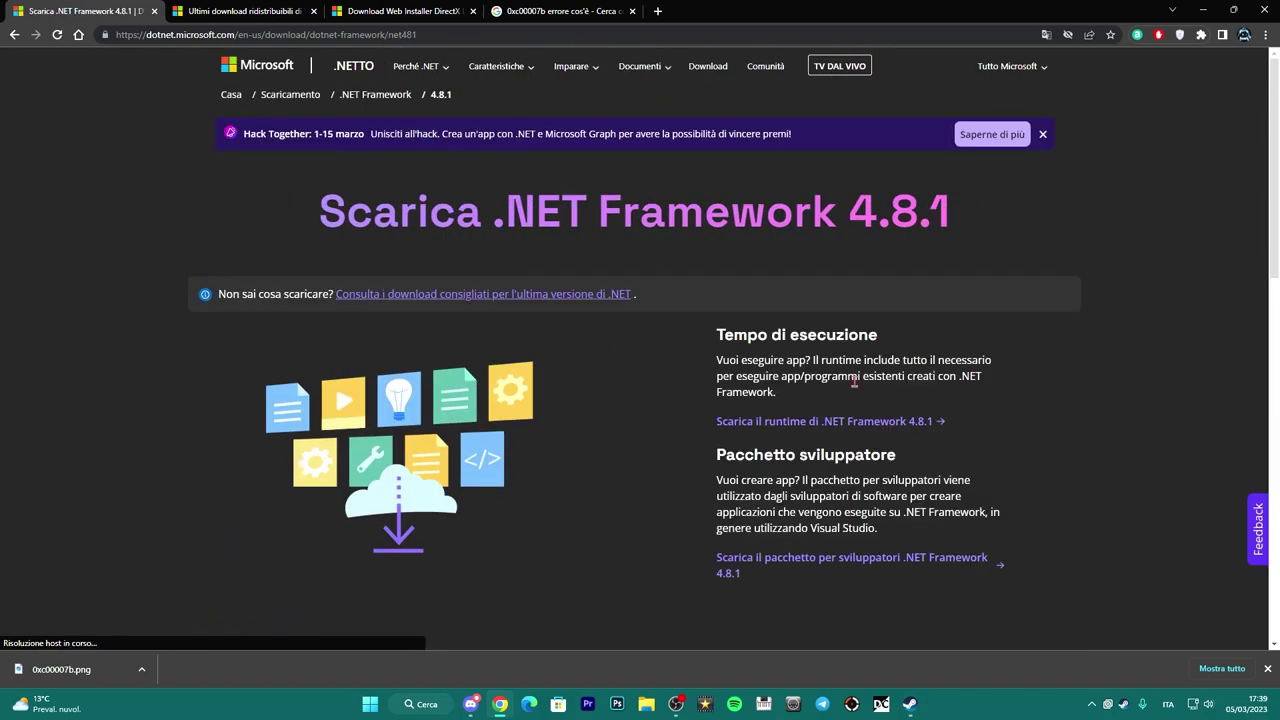
pyautogui.scroll(-6, 1023, 446)
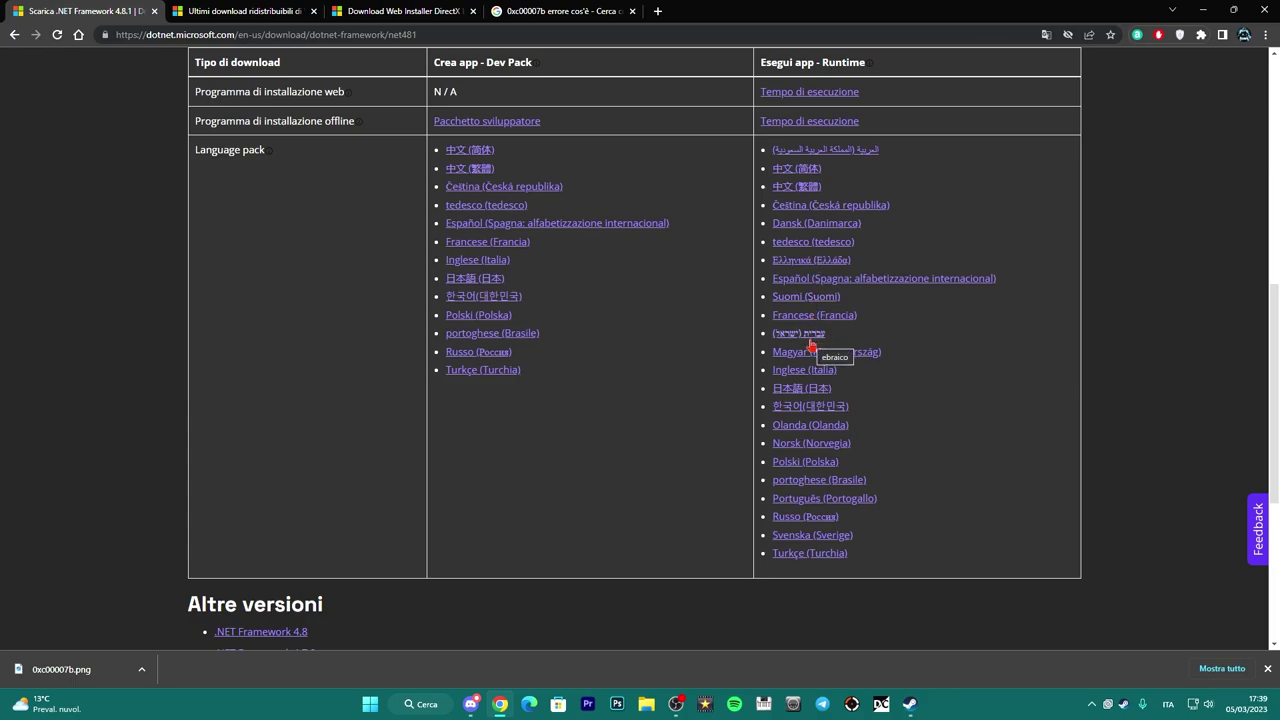
pyautogui.scroll(3, 850, 405)
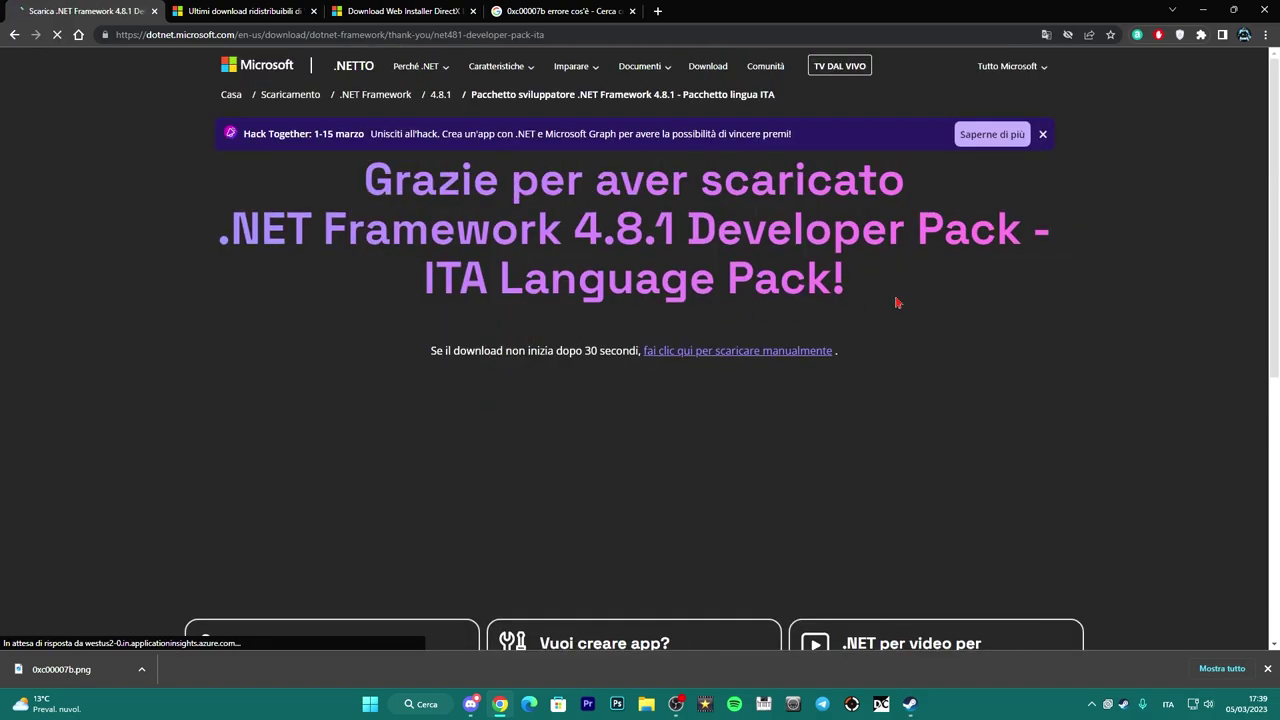
pyautogui.click(421, 294)
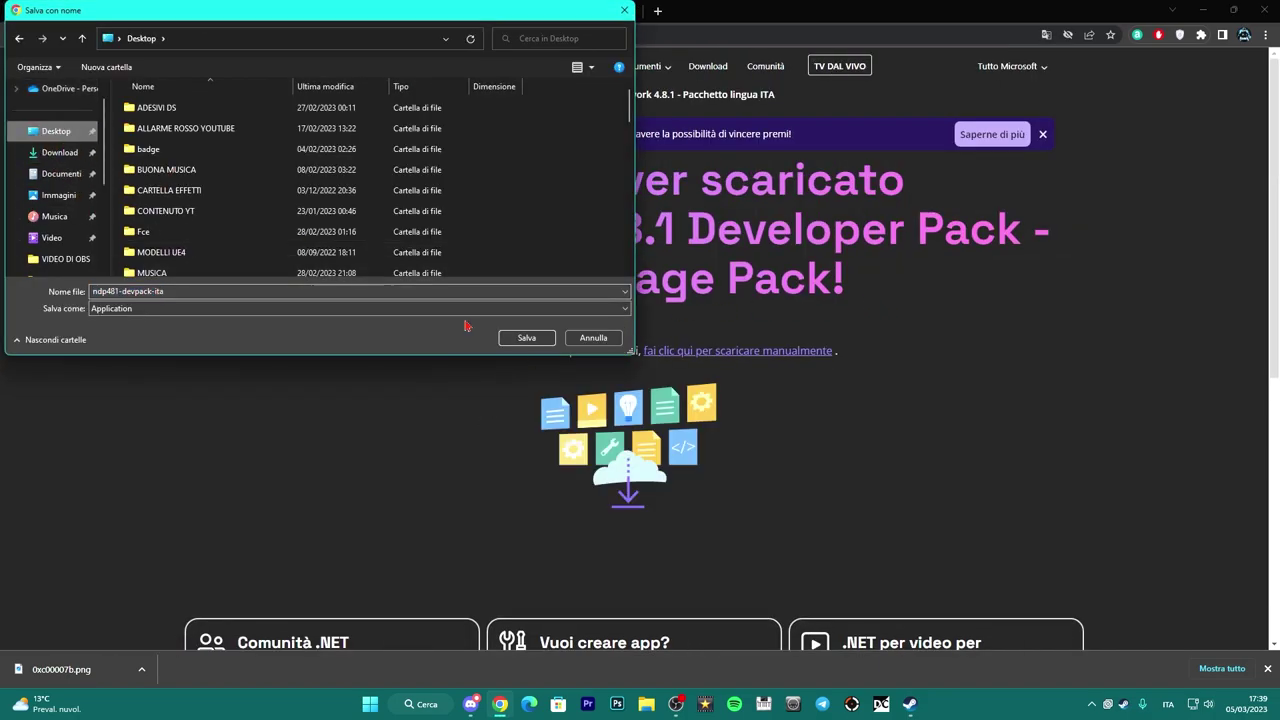
pyautogui.click(526, 344)
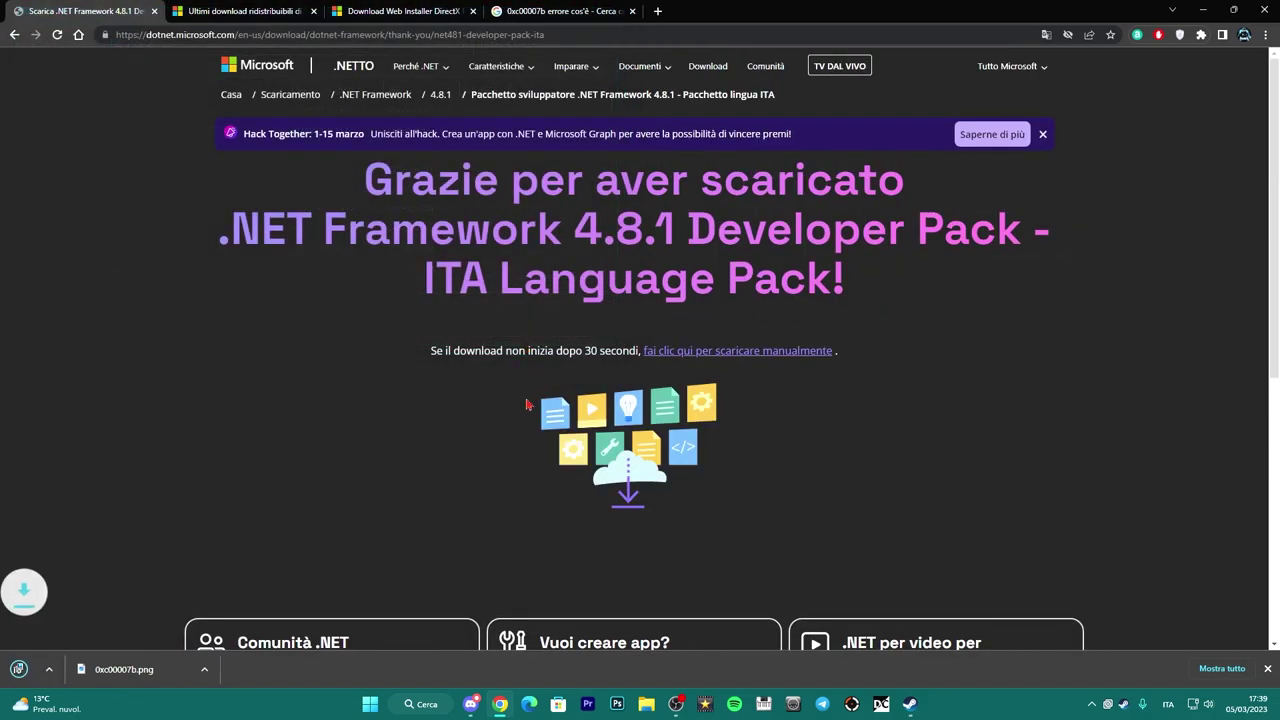
# Step: Move the ndp481-devpack-ita installer to an empty area of the desktop and run it as administrator
pyautogui.click(1204, 9)
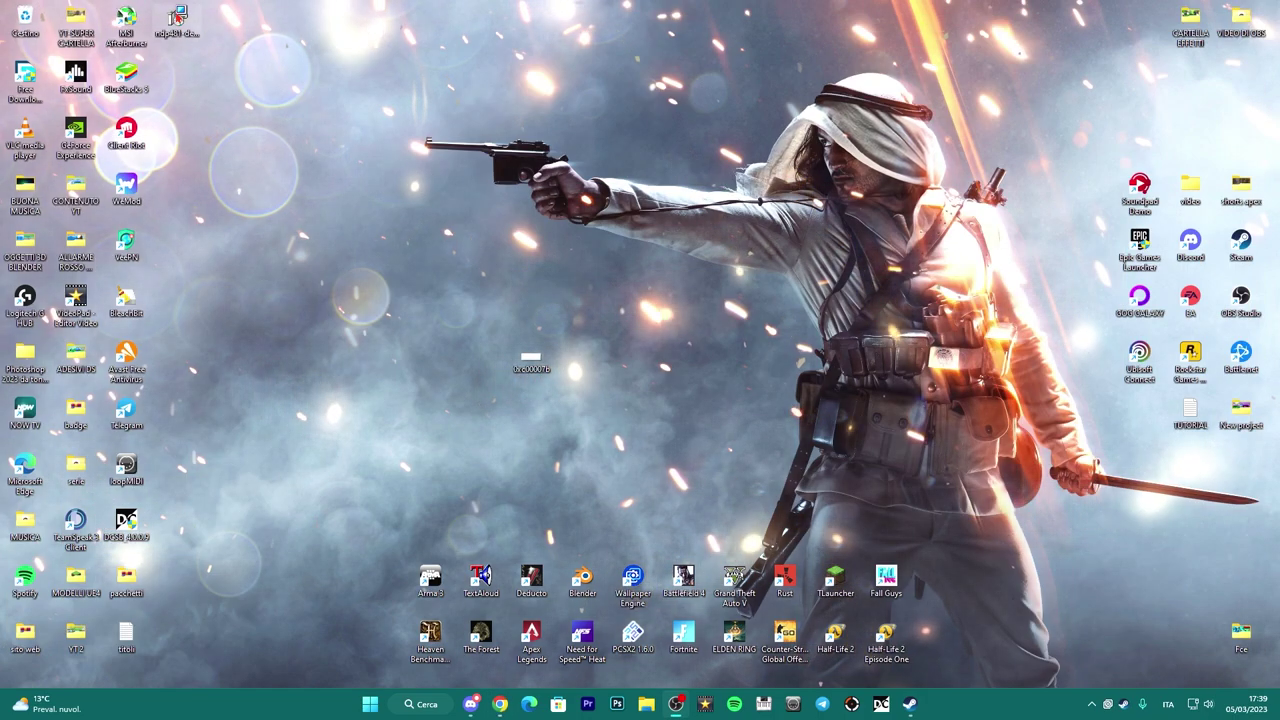
pyautogui.moveTo(400, 292); pyautogui.dragTo(452, 253)
pyautogui.rightClick(428, 248)
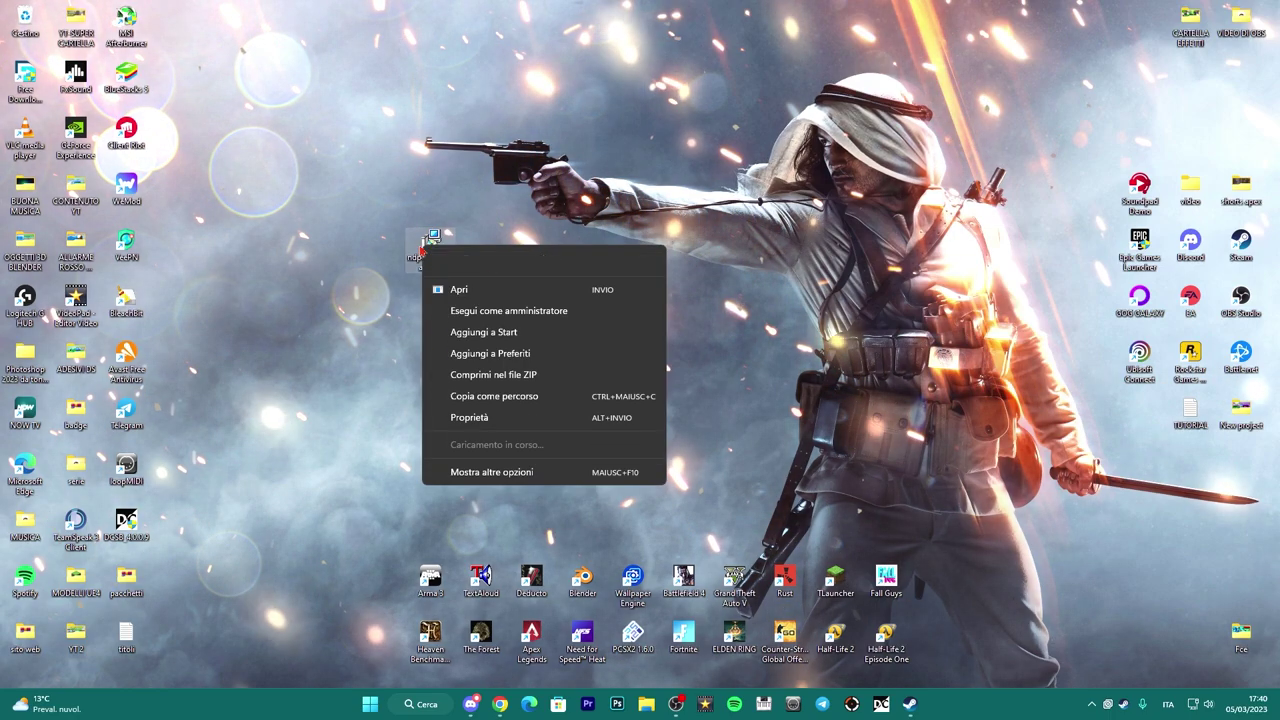
pyautogui.click(500, 310)
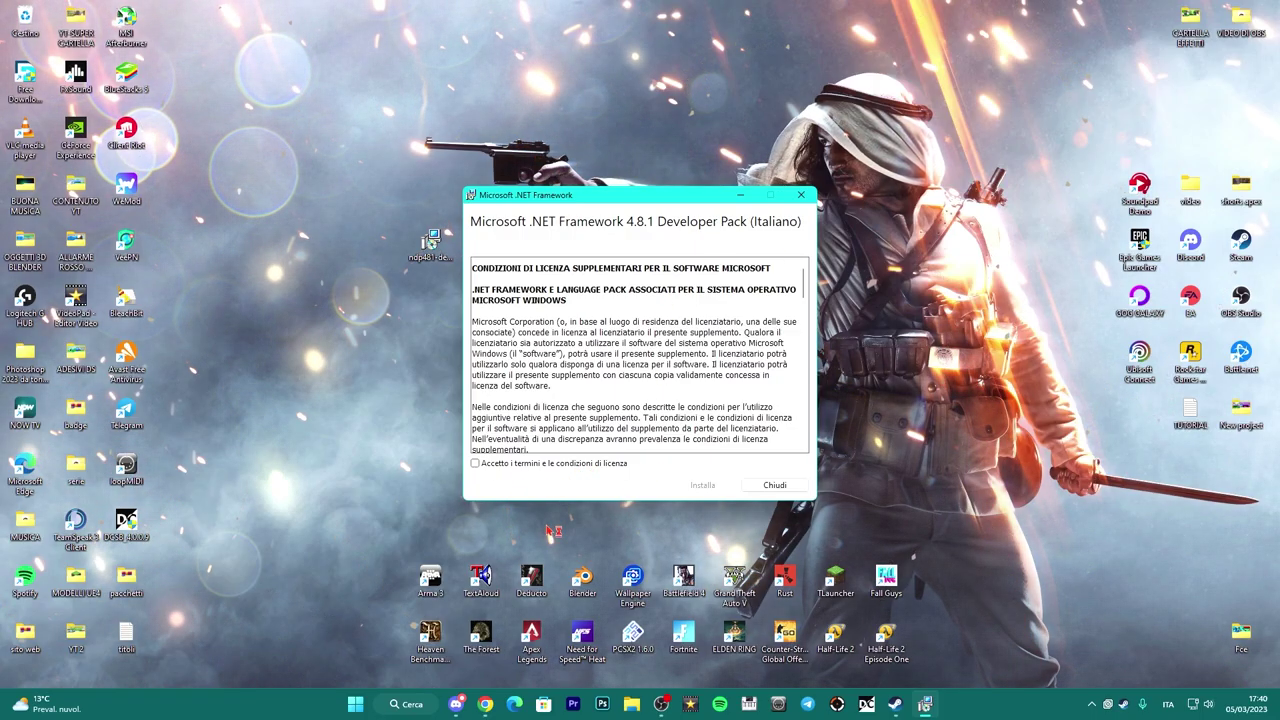
# Step: Install the .NET Framework 4.8.1 Developer Pack (Italiano) with the licence terms accepted, and delete its installer from the desktop
pyautogui.click(475, 463)
pyautogui.click(701, 487)
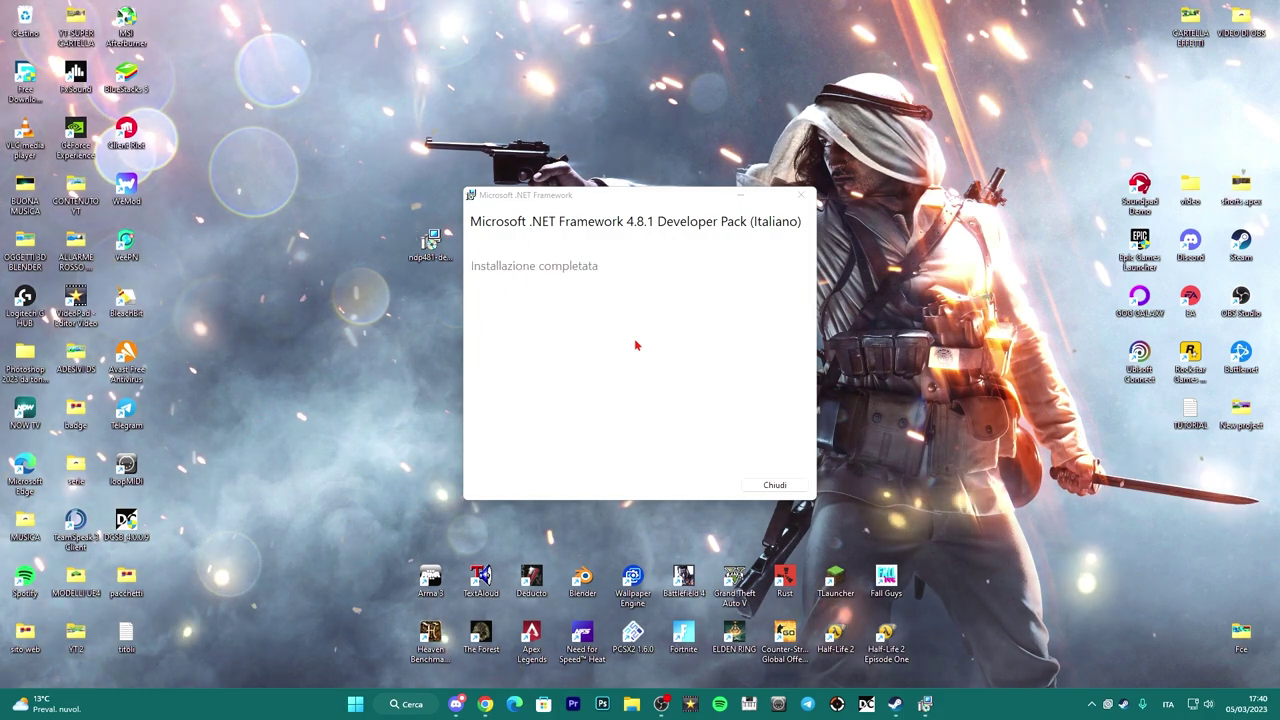
pyautogui.click(775, 485)
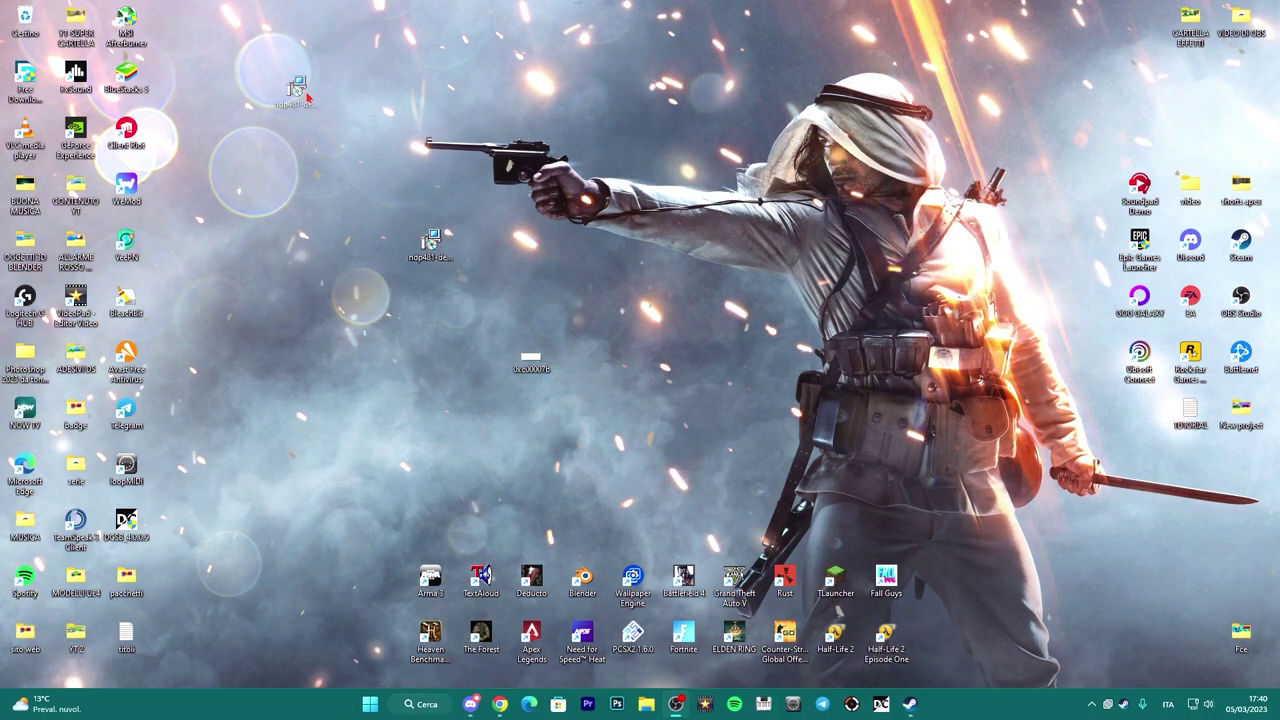
pyautogui.moveTo(432, 243); pyautogui.dragTo(280, 78)
pyautogui.press('Delete')
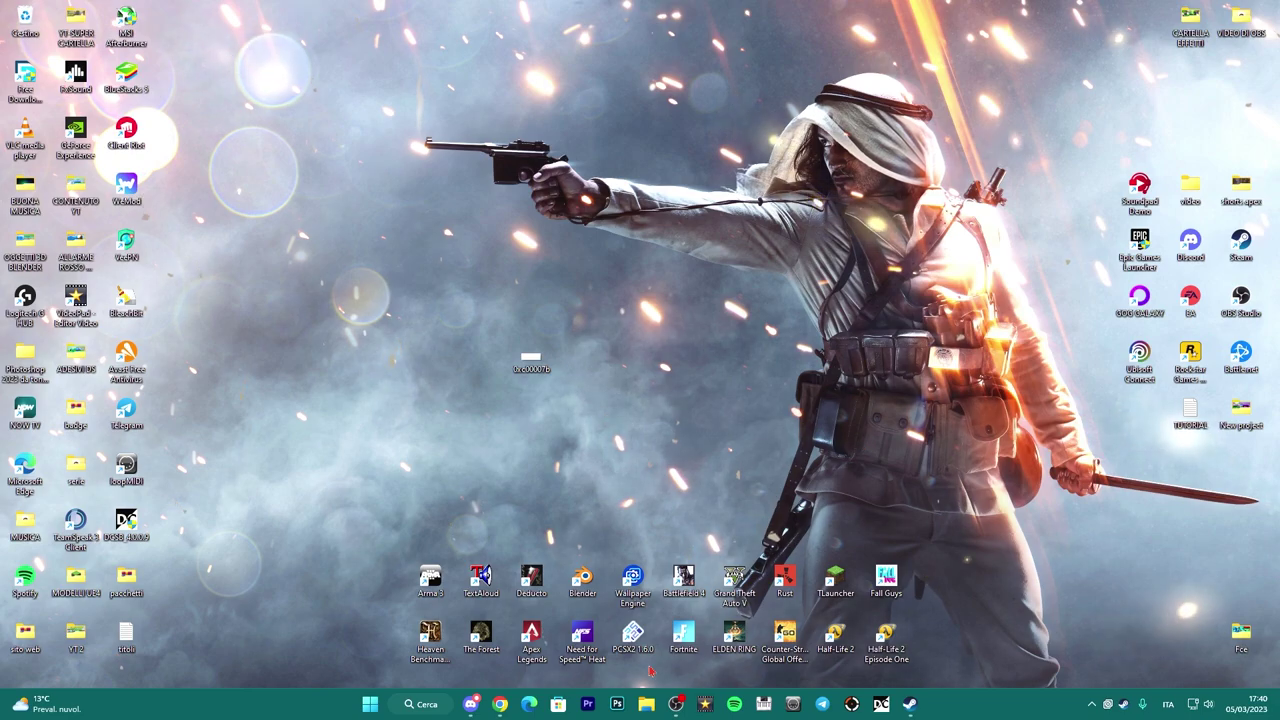
# Step: Switch to Chrome and show the Visual Studio 2015, 2017, 2019 e 2022 download table on the Visual C++ Redistributable page
pyautogui.click(500, 704)
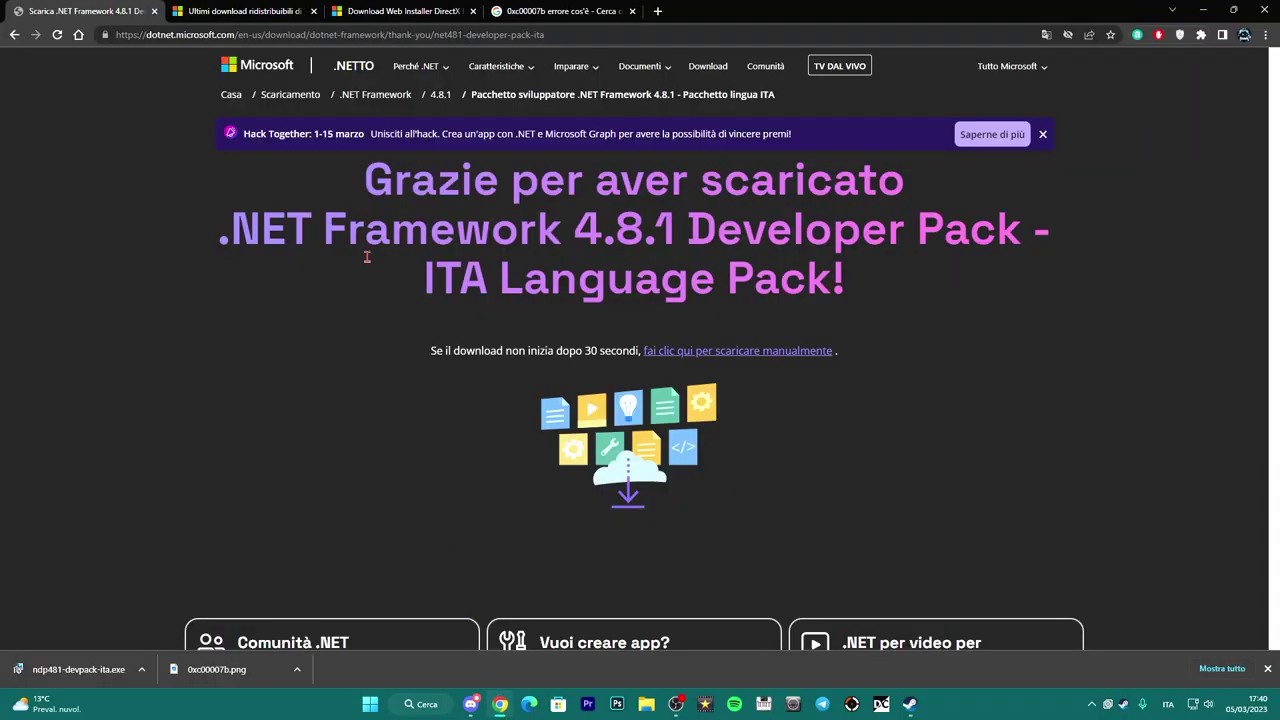
pyautogui.click(232, 11)
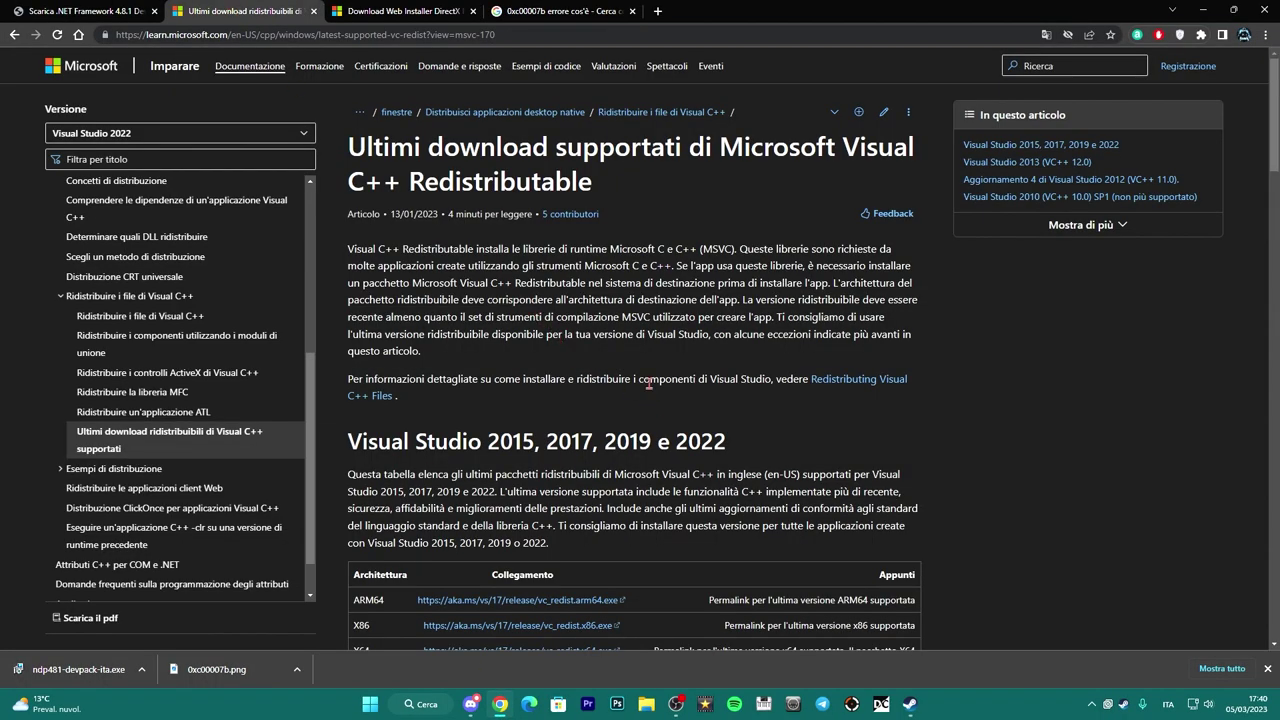
pyautogui.scroll(-2, 651, 394)
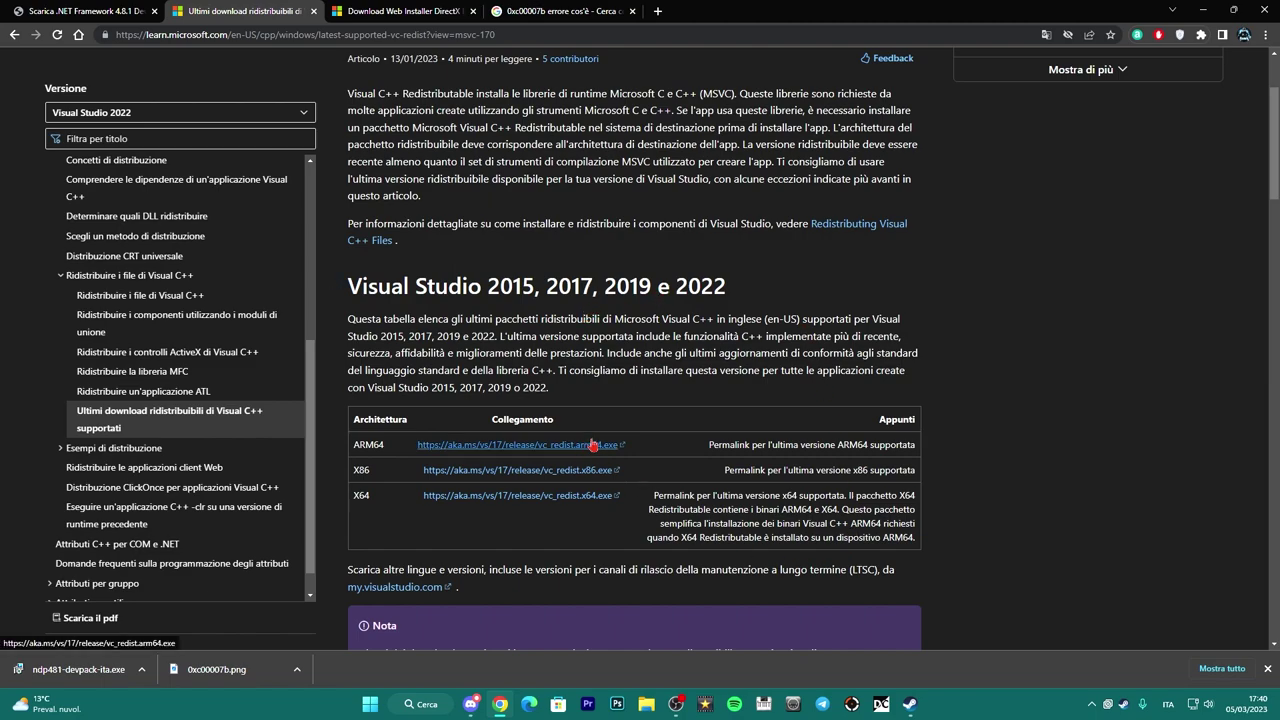
pyautogui.scroll(3, 990, 427)
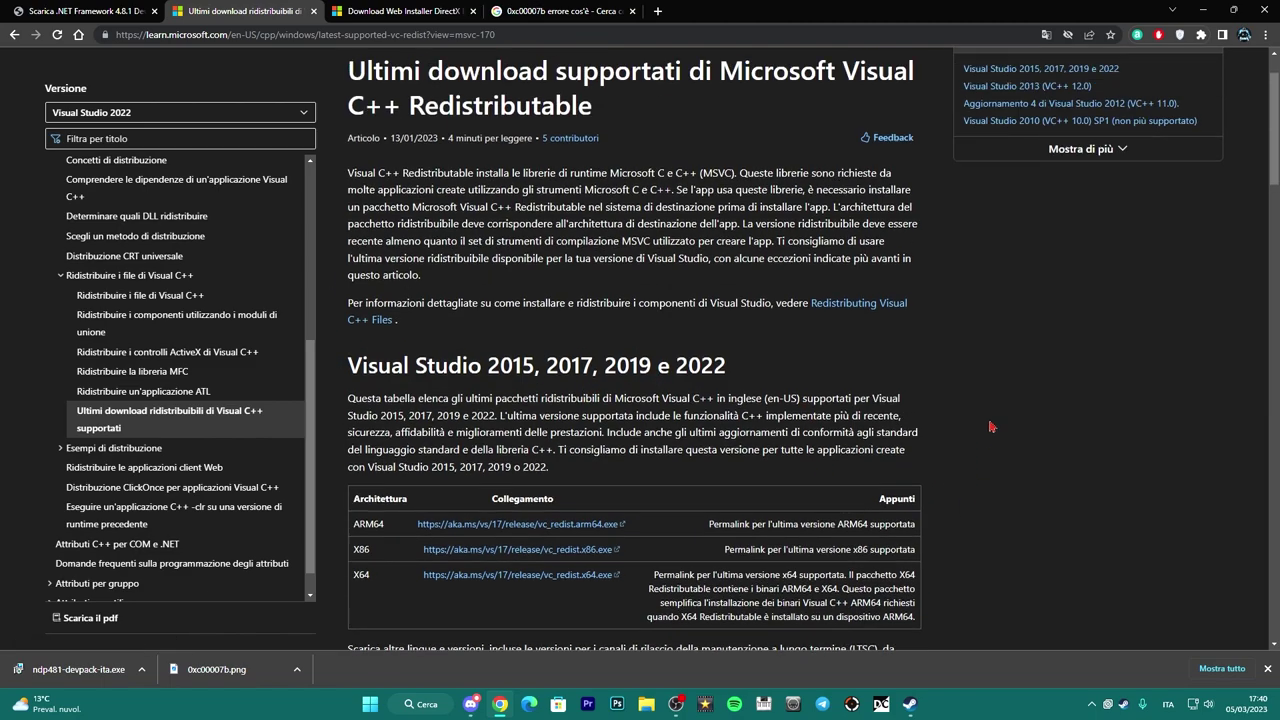
pyautogui.scroll(-3, 990, 427)
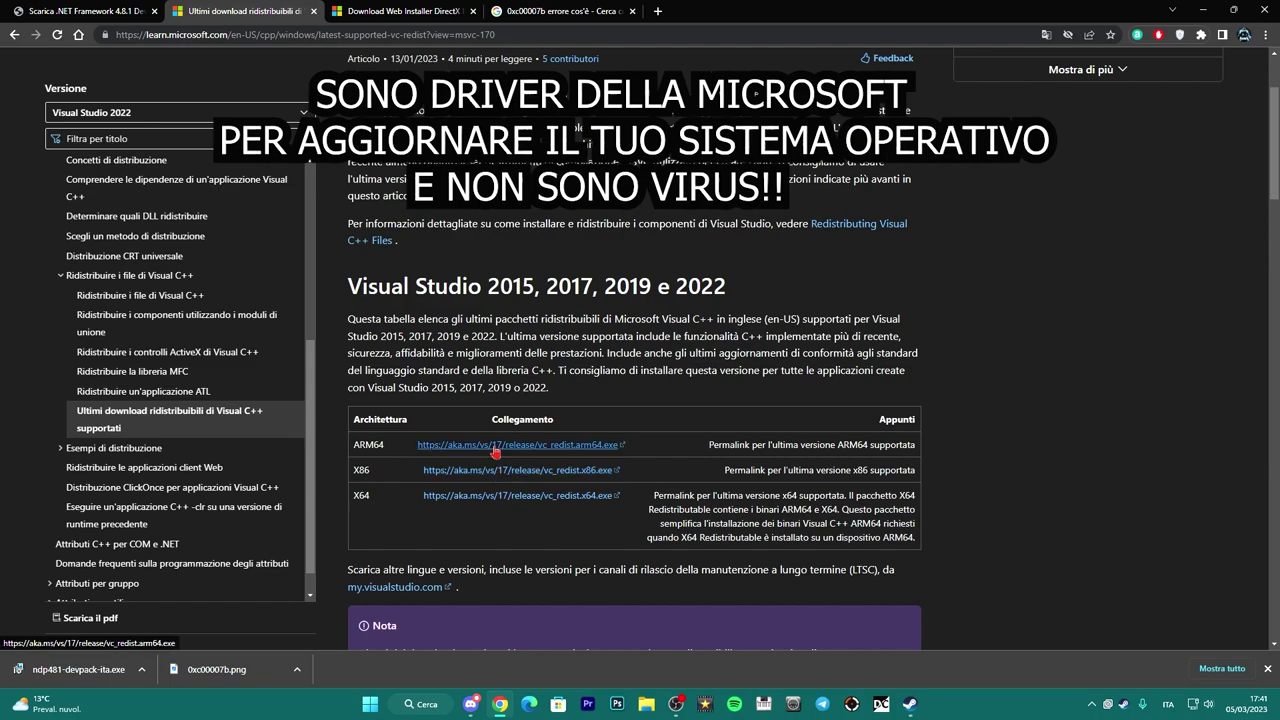
# Step: Disable the Avast protections for 10 minutes
pyautogui.click(1091, 704)
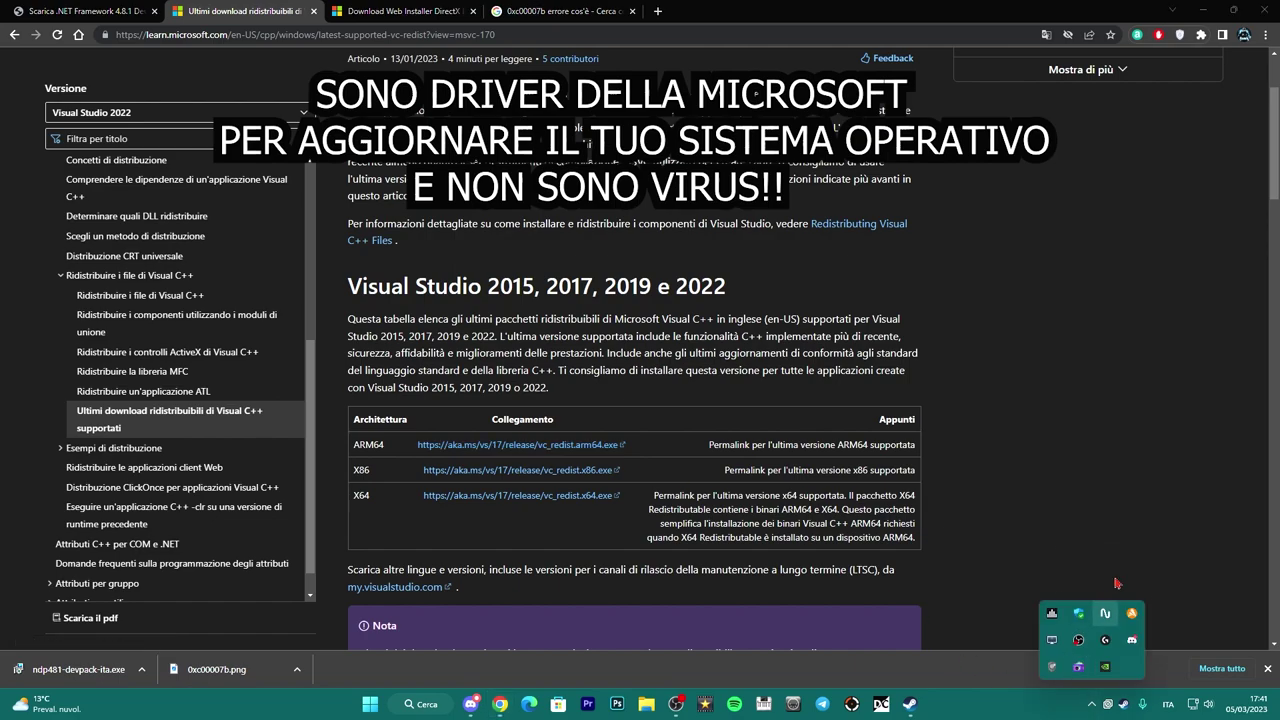
pyautogui.rightClick(1131, 620)
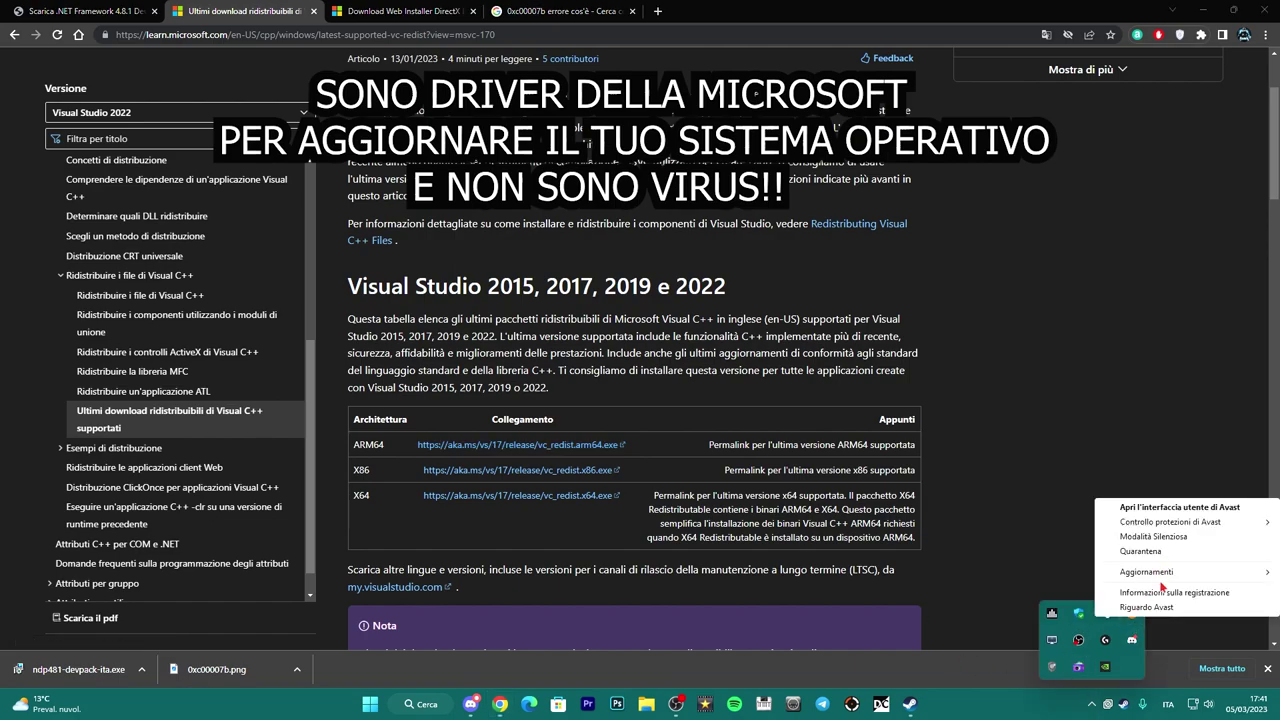
pyautogui.moveTo(1153, 528)
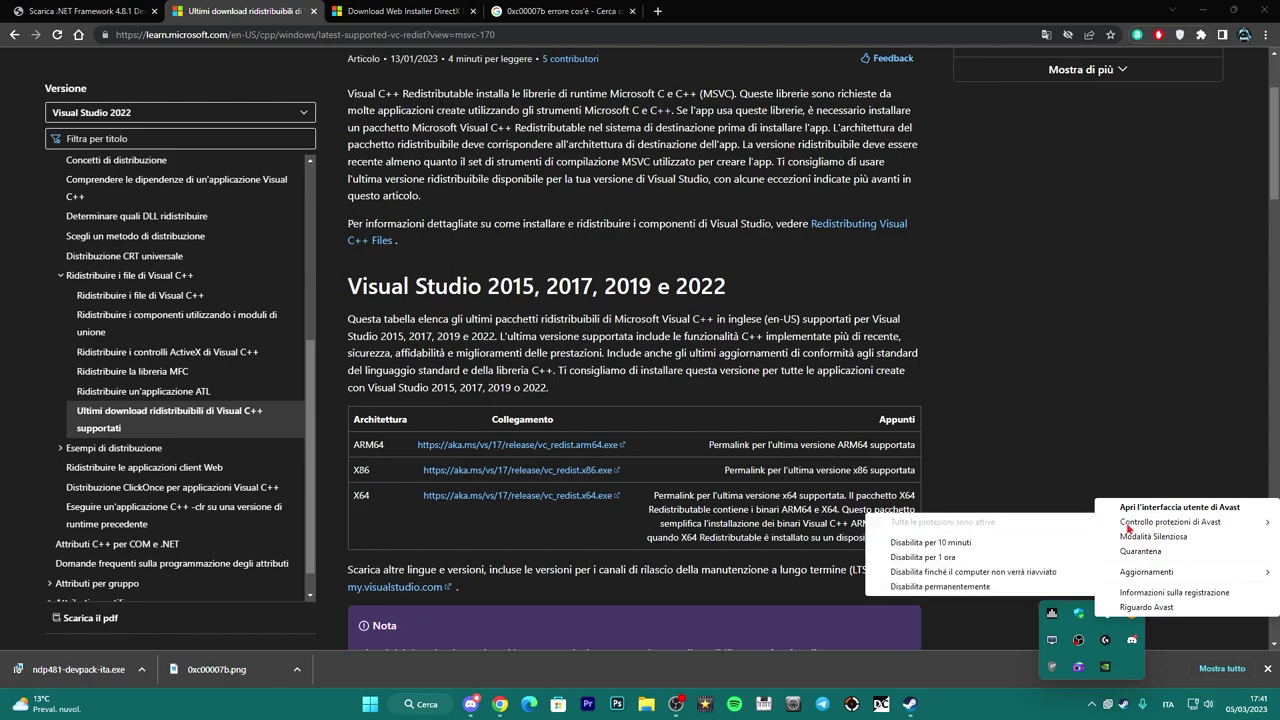
pyautogui.click(940, 543)
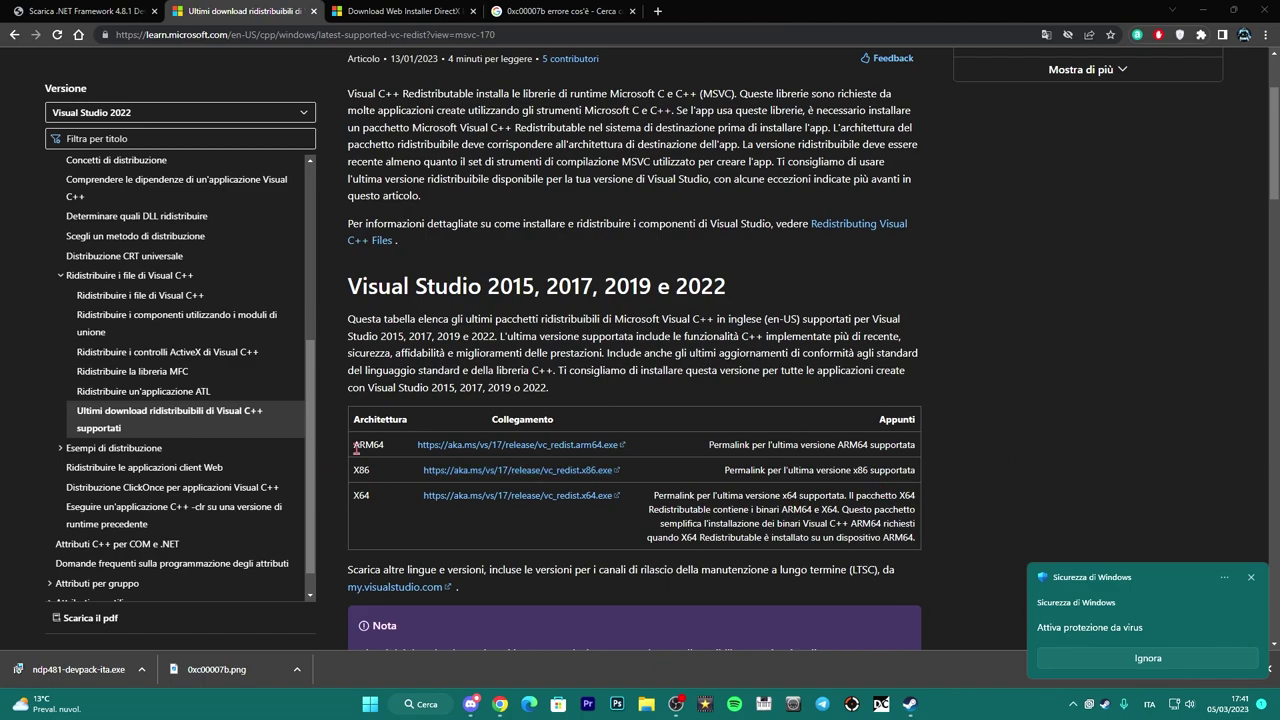
# Step: Download the ARM64, X86 and X64 Visual C++ Redistributable installers to the Desktop
pyautogui.click(527, 449)
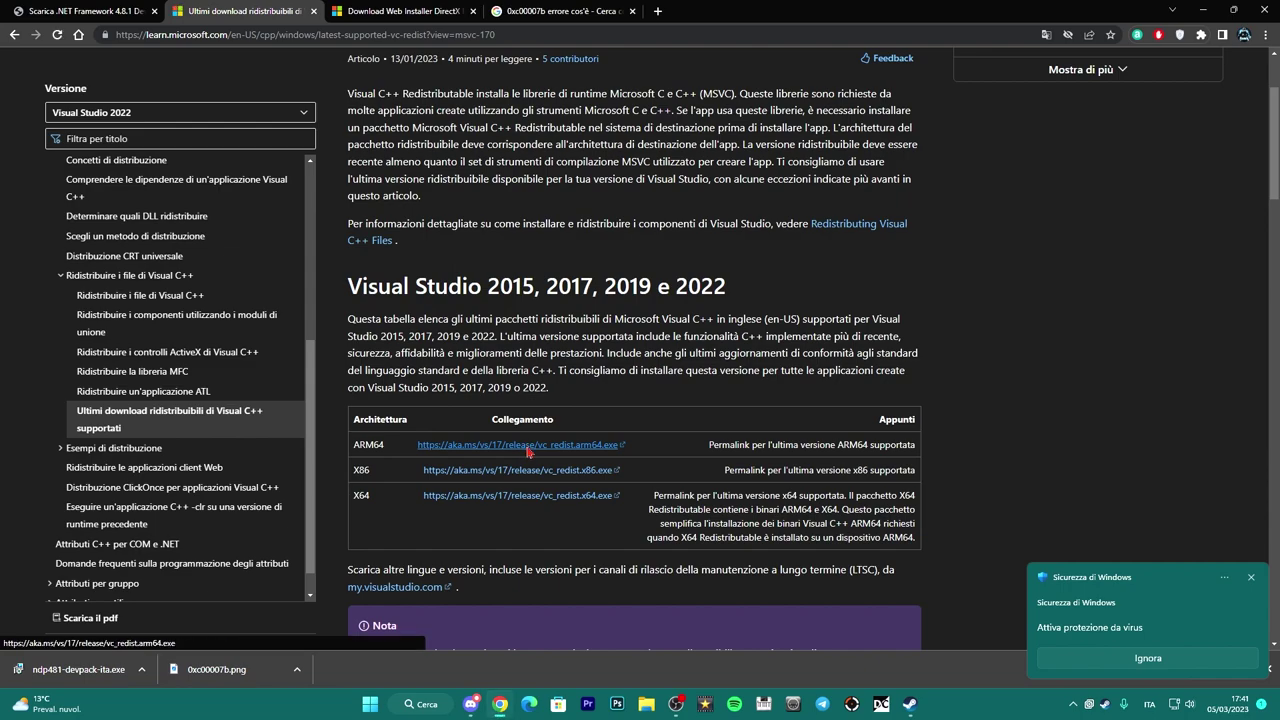
pyautogui.click(522, 338)
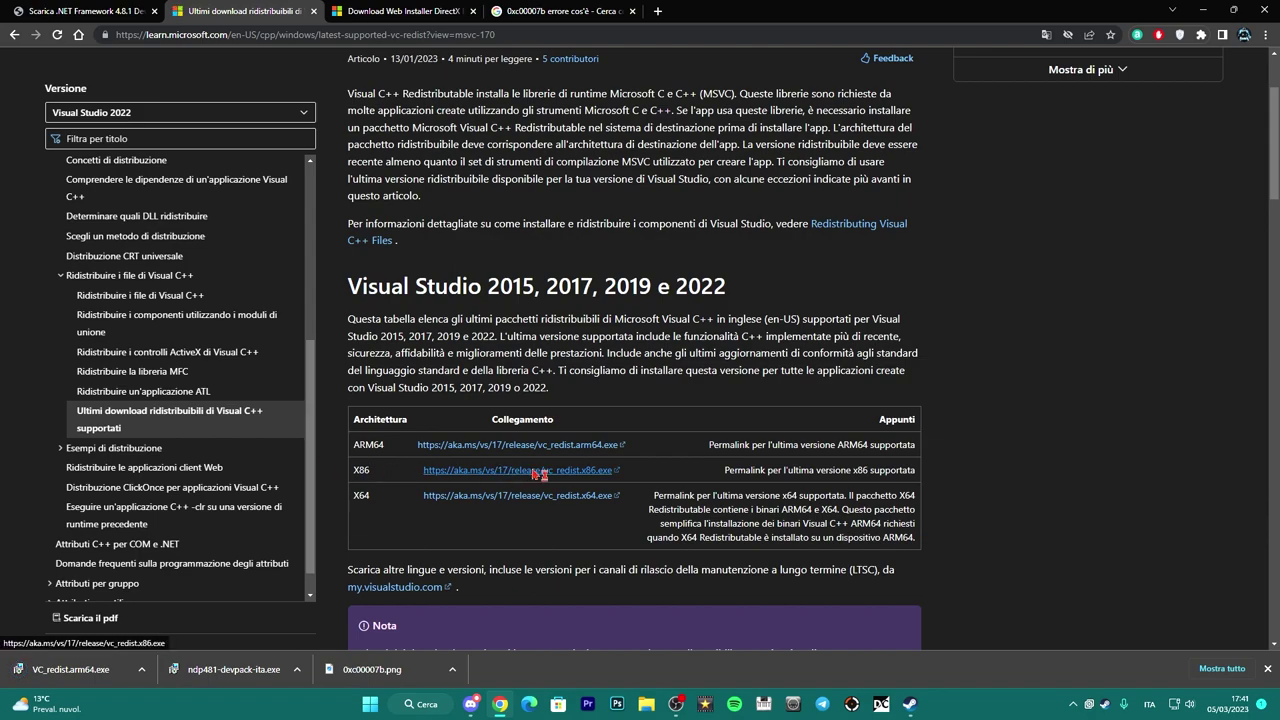
pyautogui.click(534, 474)
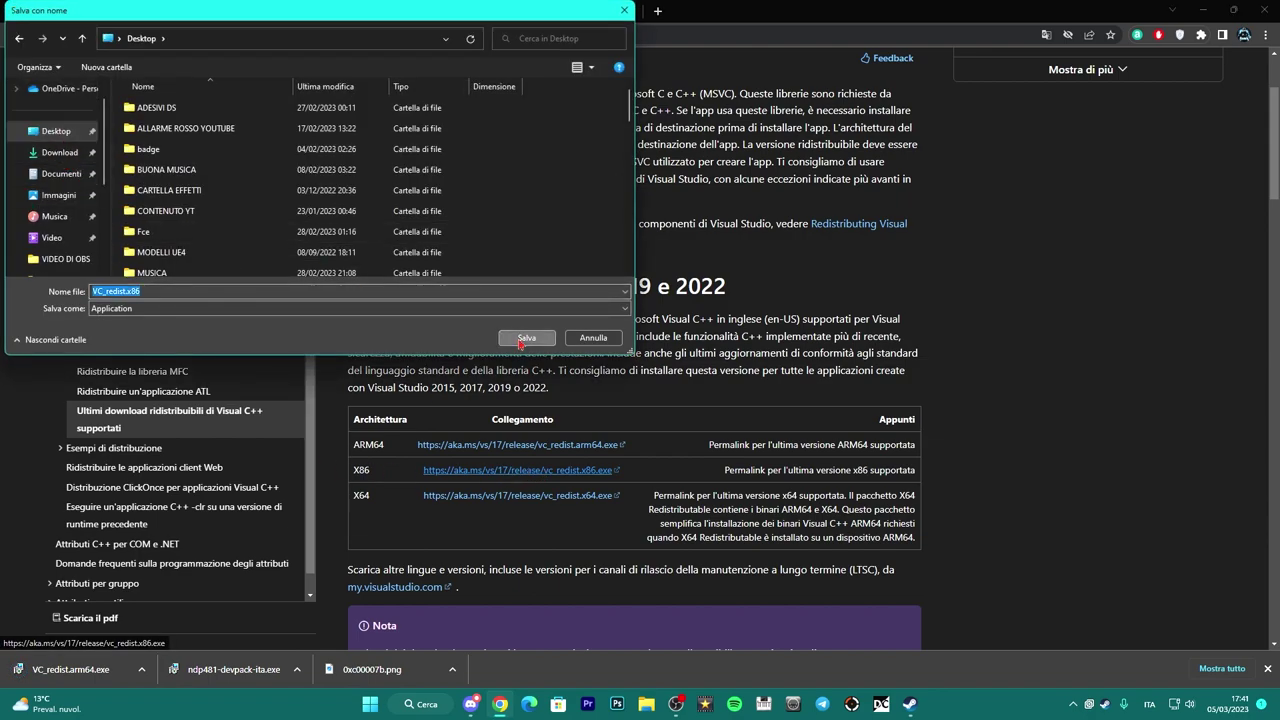
pyautogui.click(520, 340)
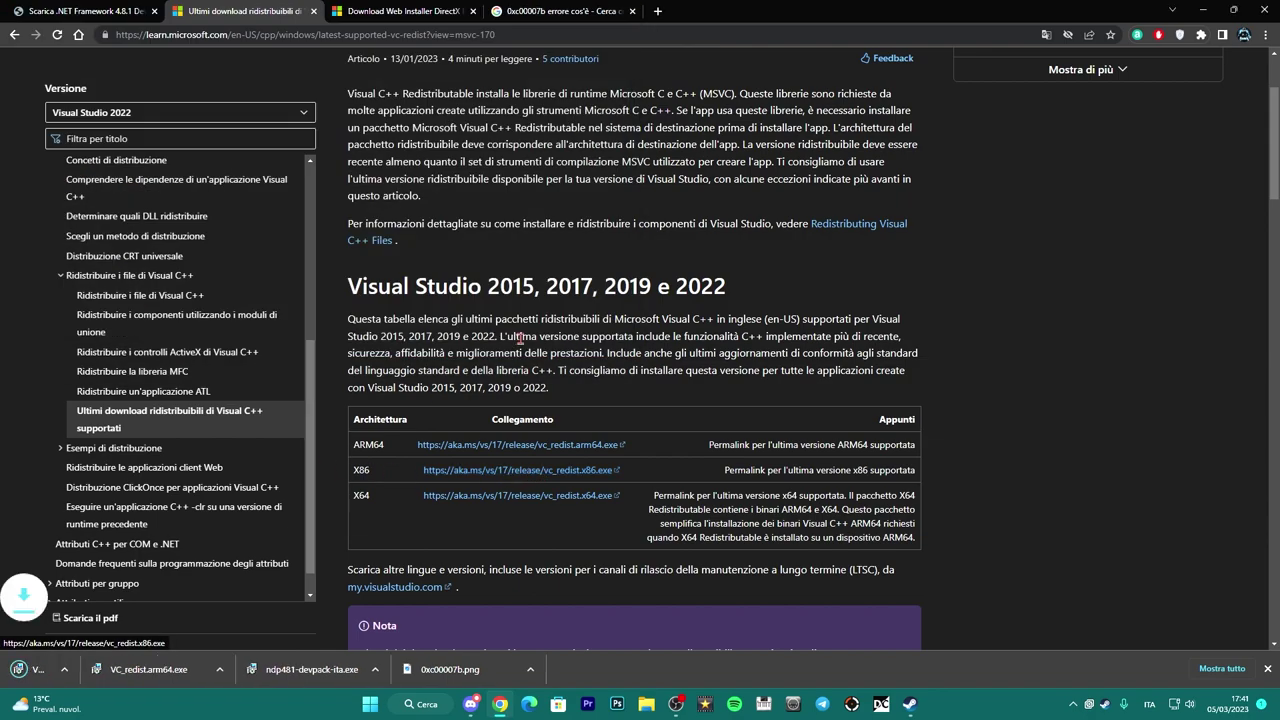
pyautogui.click(482, 499)
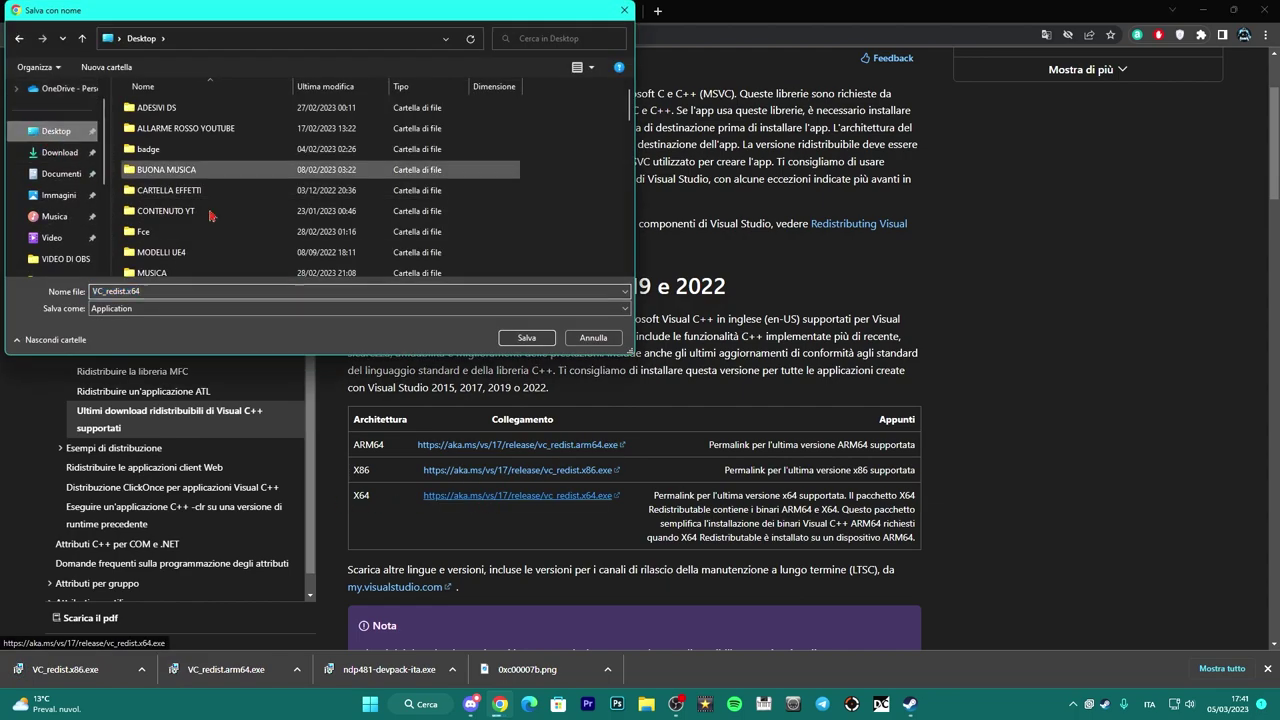
pyautogui.click(527, 339)
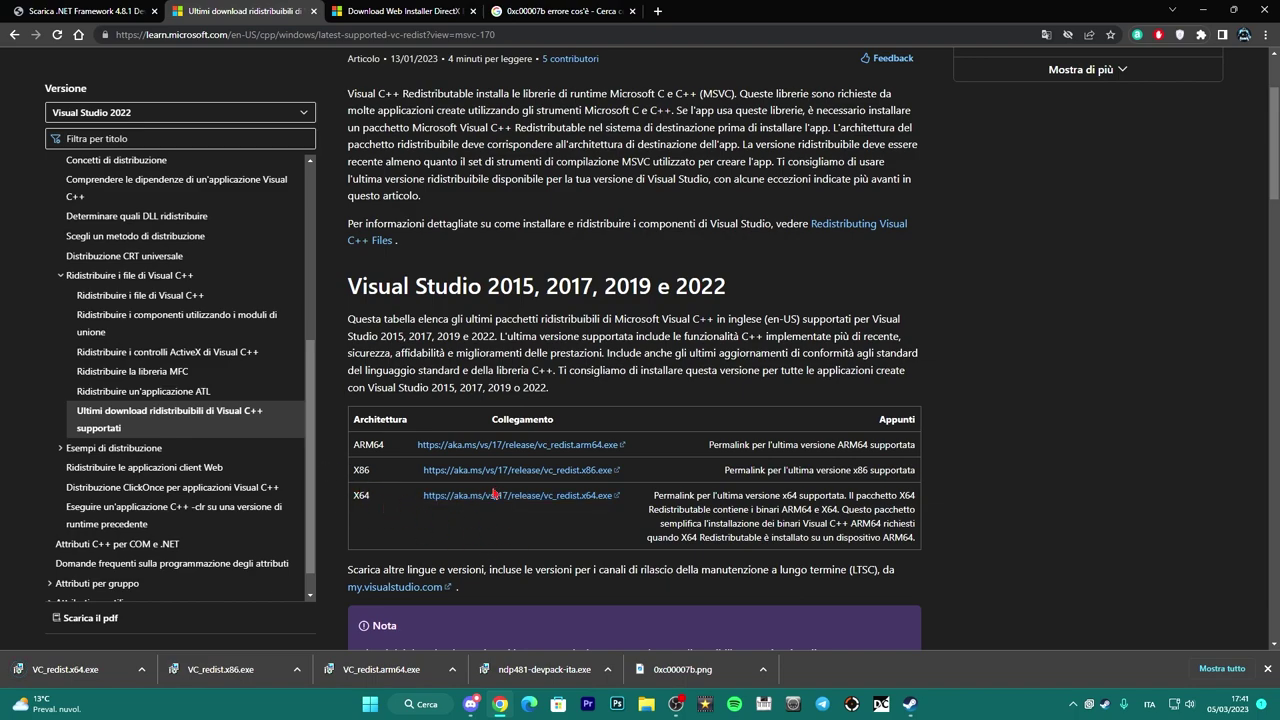
# Step: Try to install the Microsoft Visual C++ 2022 Redistributable (Arm64) as administrator with the licence terms accepted, and close its installer
pyautogui.click(1226, 9)
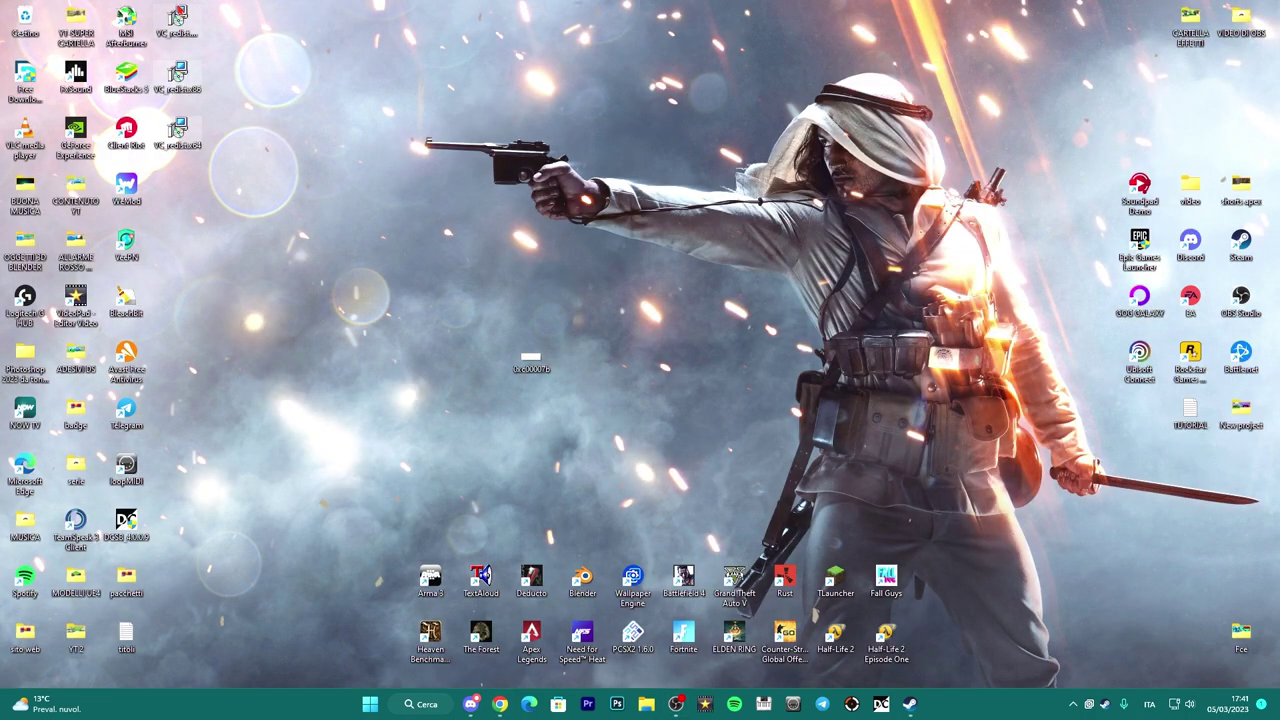
pyautogui.moveTo(177, 18); pyautogui.dragTo(430, 133)
pyautogui.rightClick(438, 134)
pyautogui.click(521, 196)
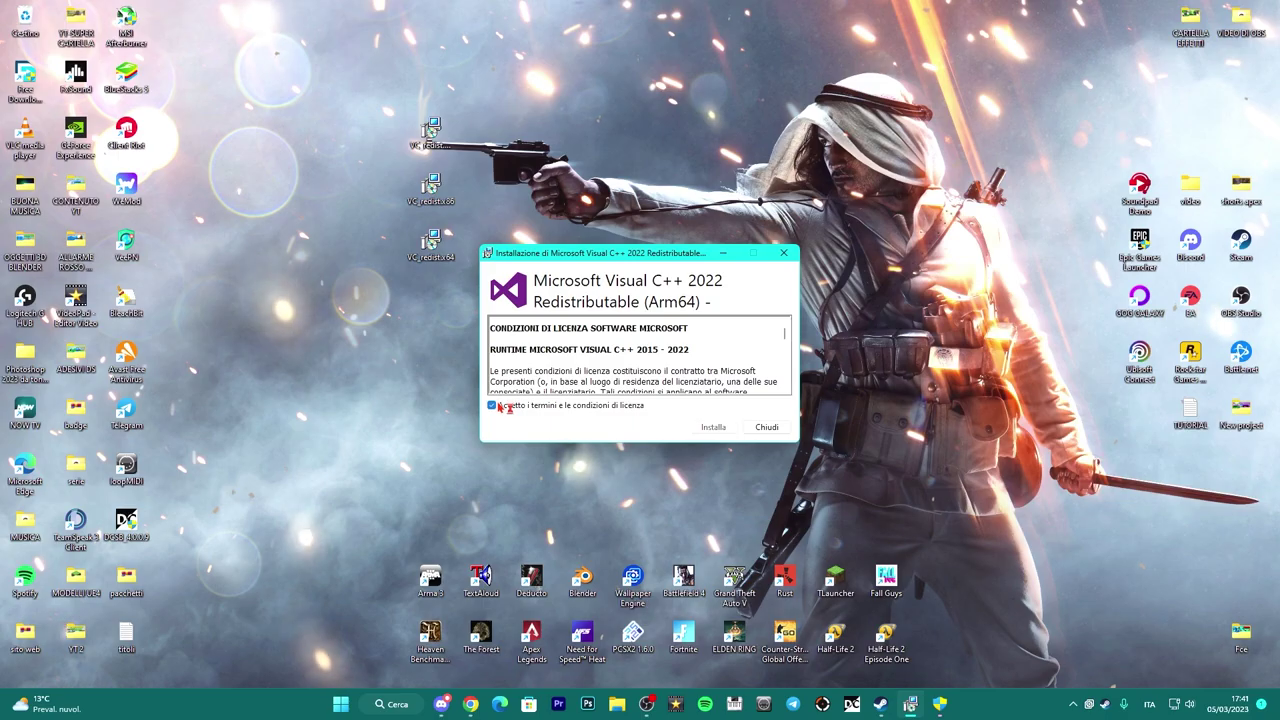
pyautogui.click(545, 405)
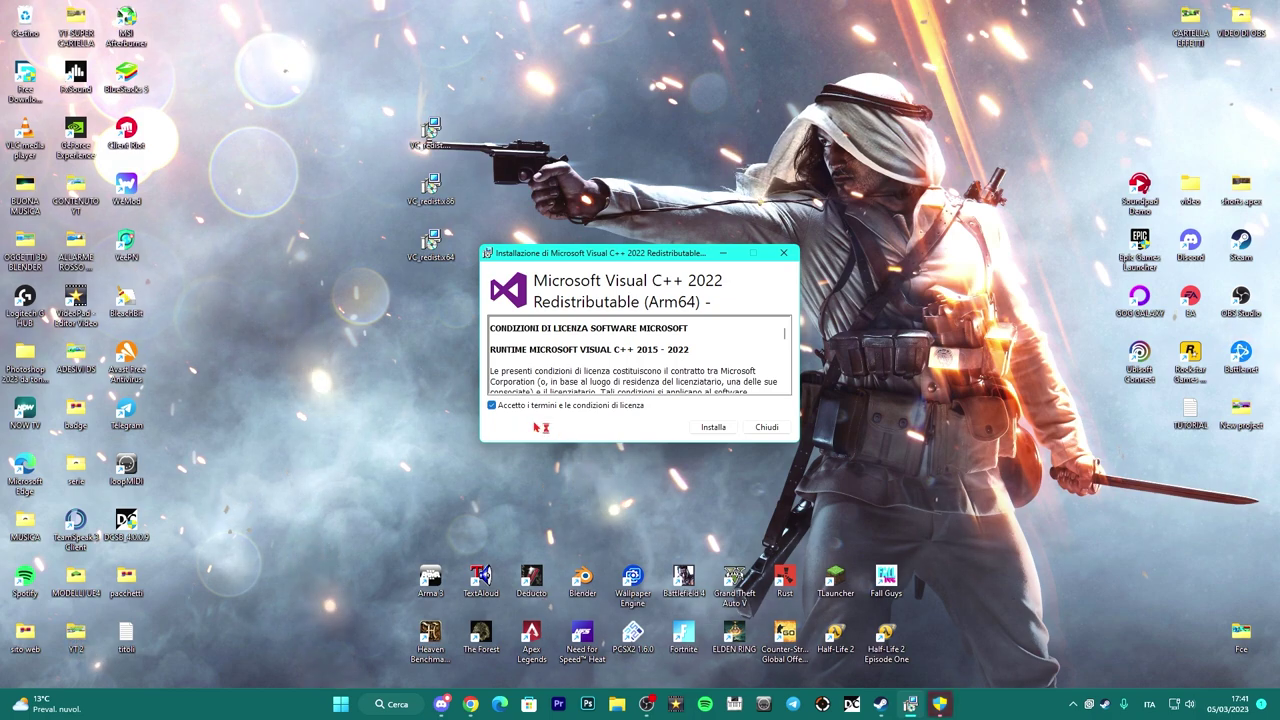
pyautogui.click(712, 428)
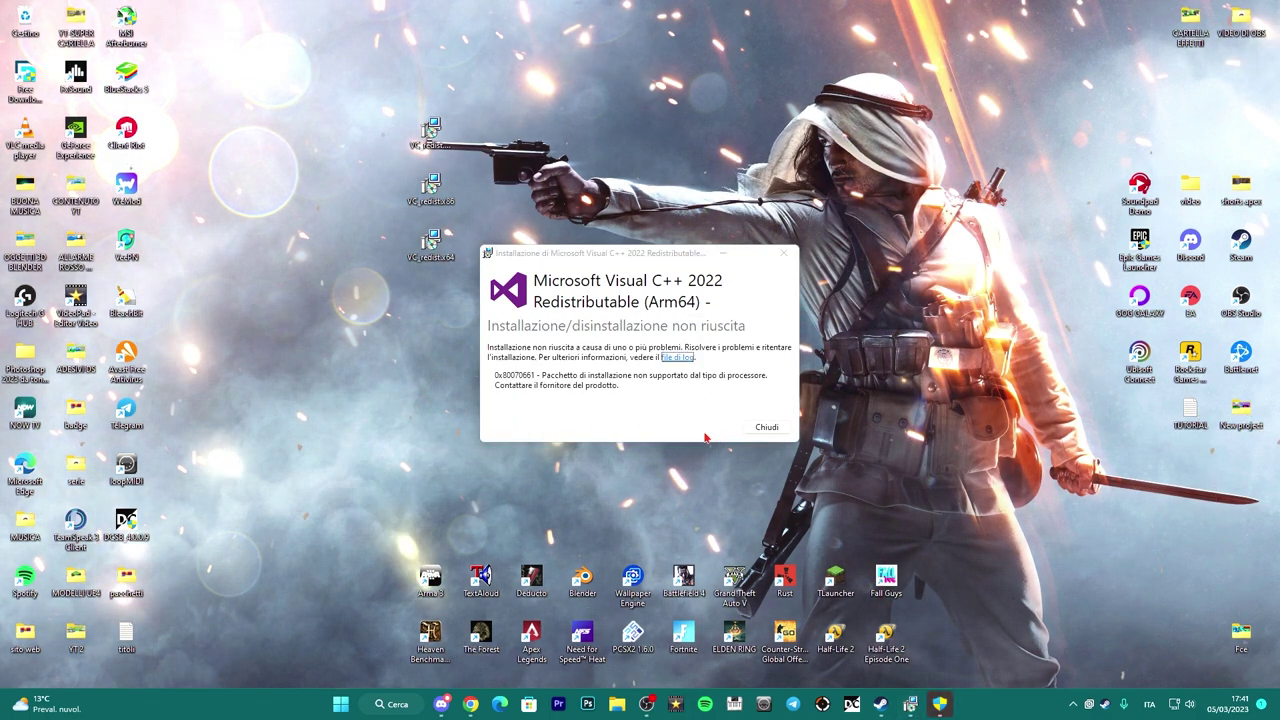
pyautogui.click(678, 341)
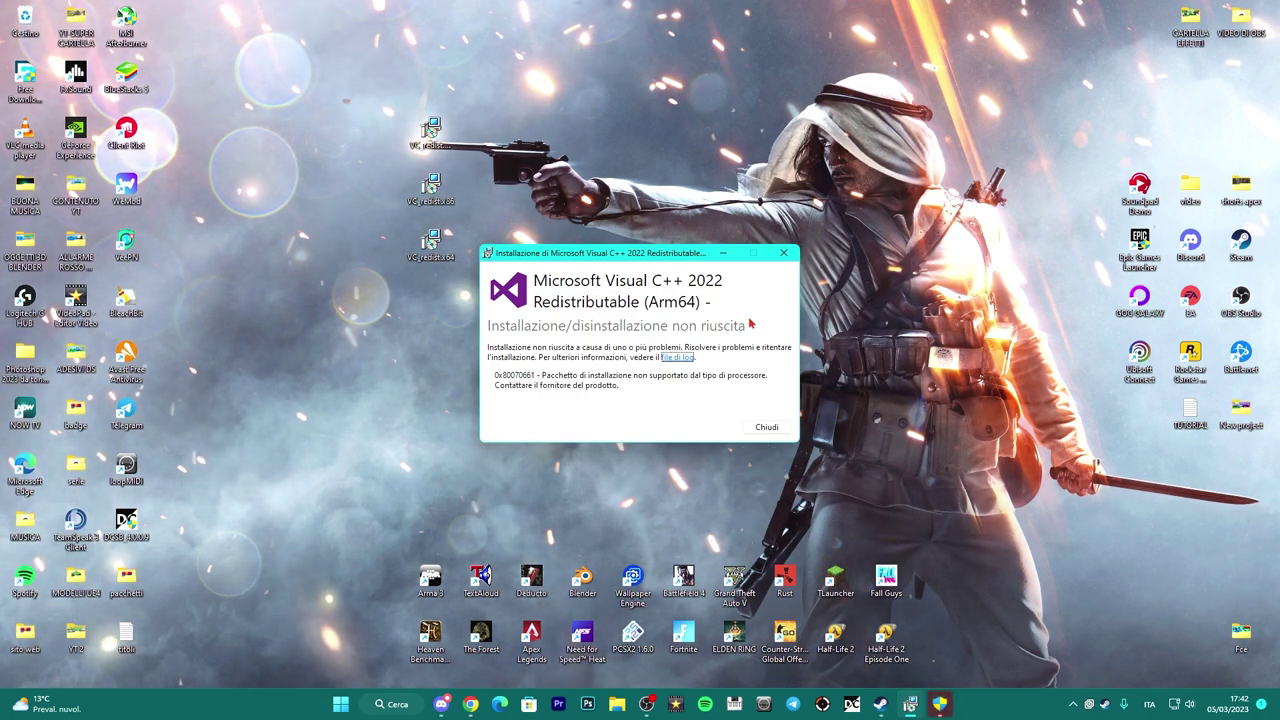
pyautogui.click(766, 428)
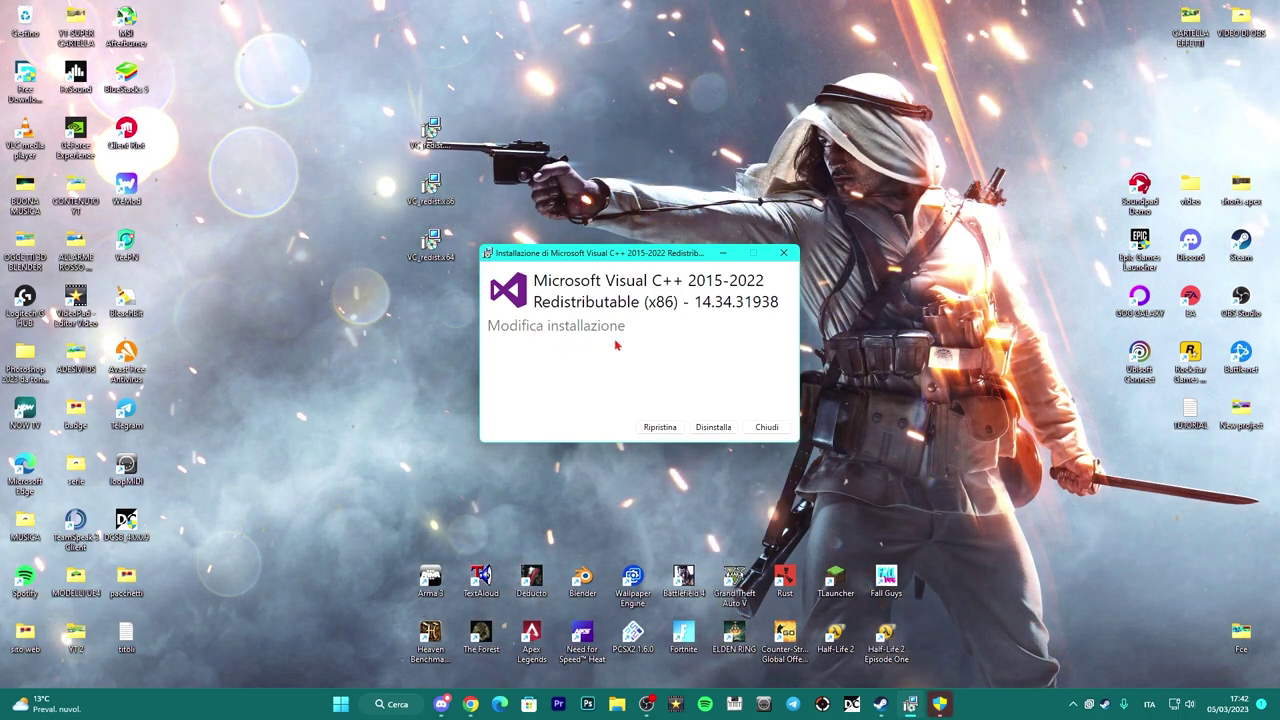
# Step: Repair the existing Microsoft Visual C++ 2015-2022 Redistributable (x86) installation with the VC_redist.x86 installer
pyautogui.click(662, 428)
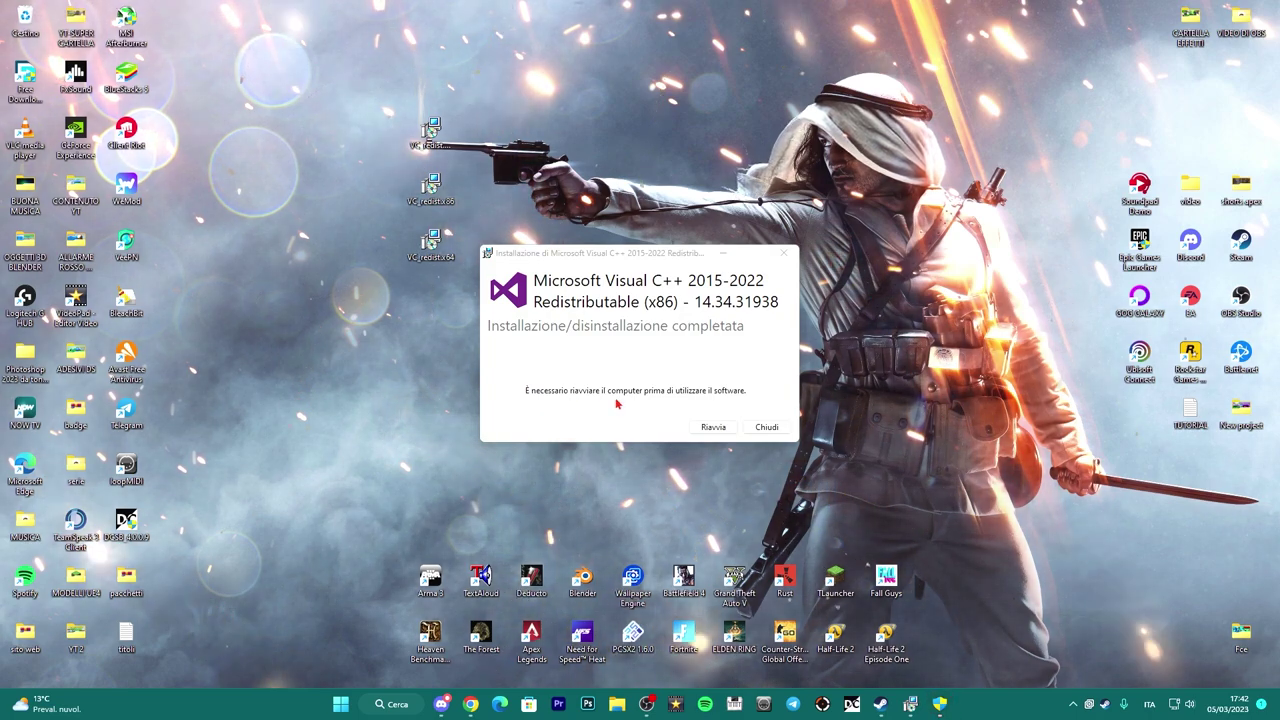
# Step: Repair the Microsoft Visual C++ 2015-2022 Redistributable (x64) installation without restarting, and delete the three VC_redist installers from the desktop
pyautogui.click(768, 429)
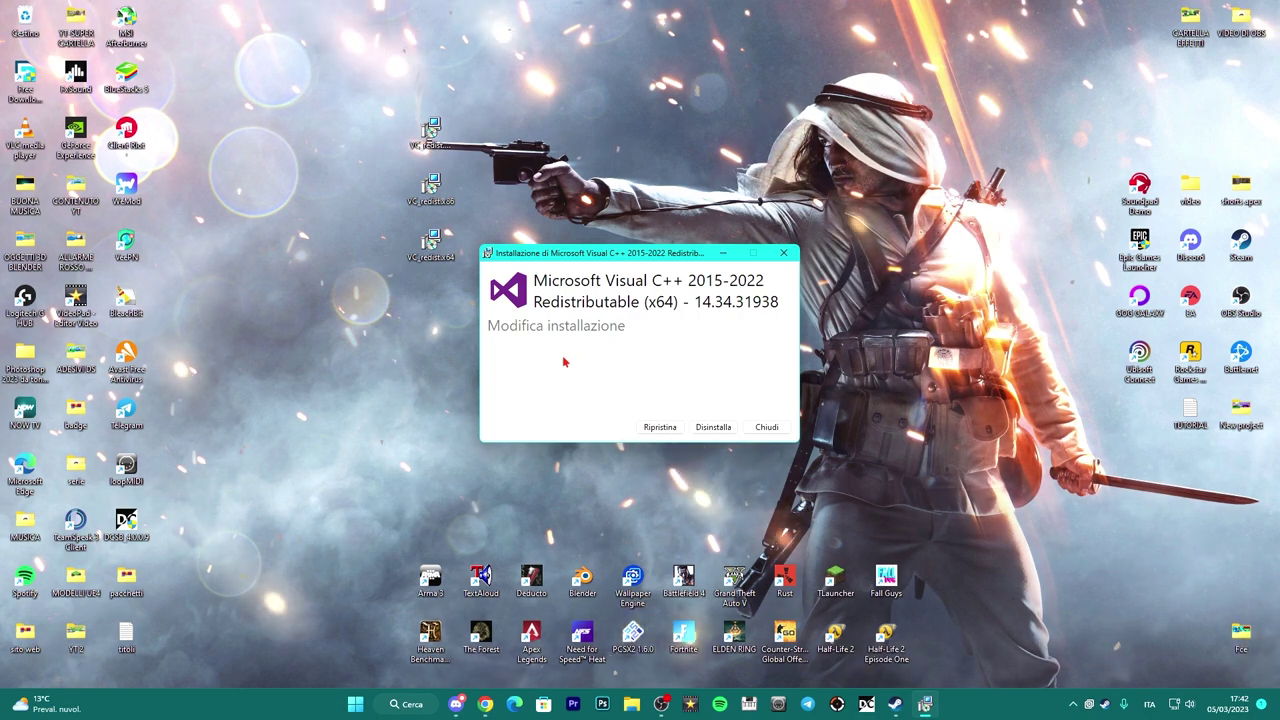
pyautogui.click(660, 427)
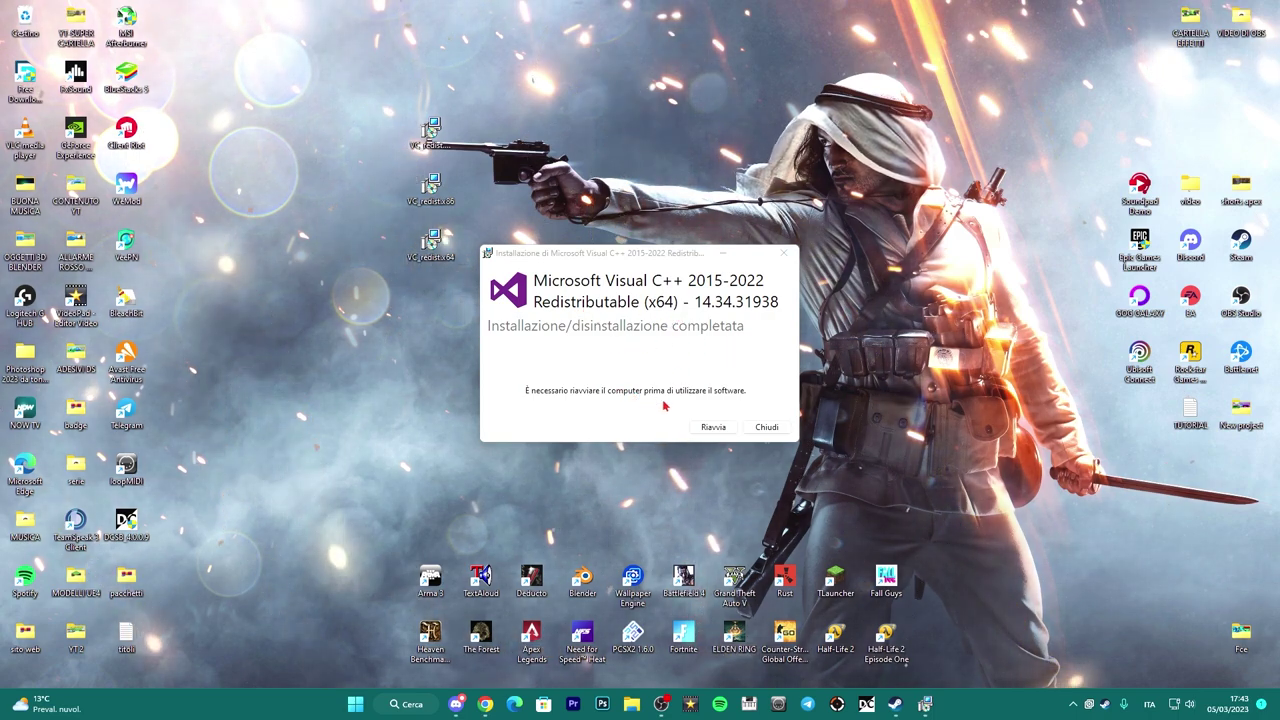
pyautogui.click(766, 427)
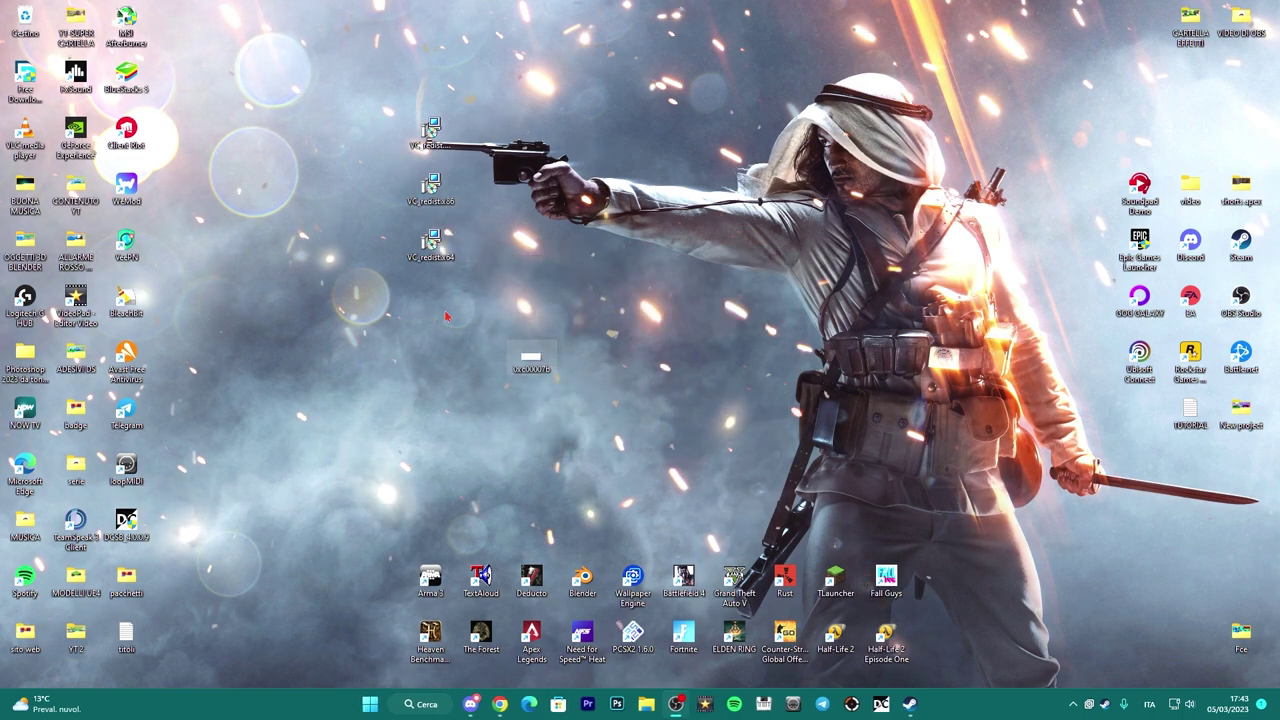
pyautogui.moveTo(458, 268); pyautogui.dragTo(425, 93)
pyautogui.press('Delete')
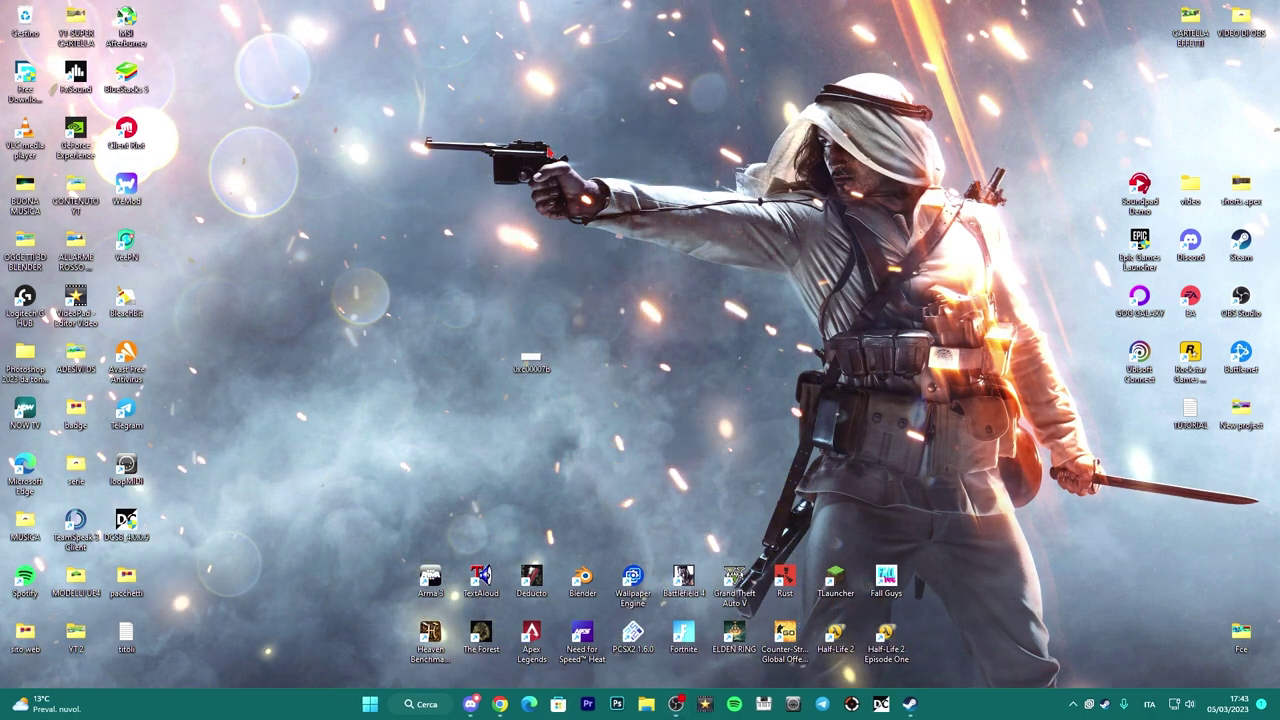
# Step: Switch to Chrome and request the Web Installer DirectX End-User Runtime in Italian from the Microsoft Download Center
pyautogui.click(500, 704)
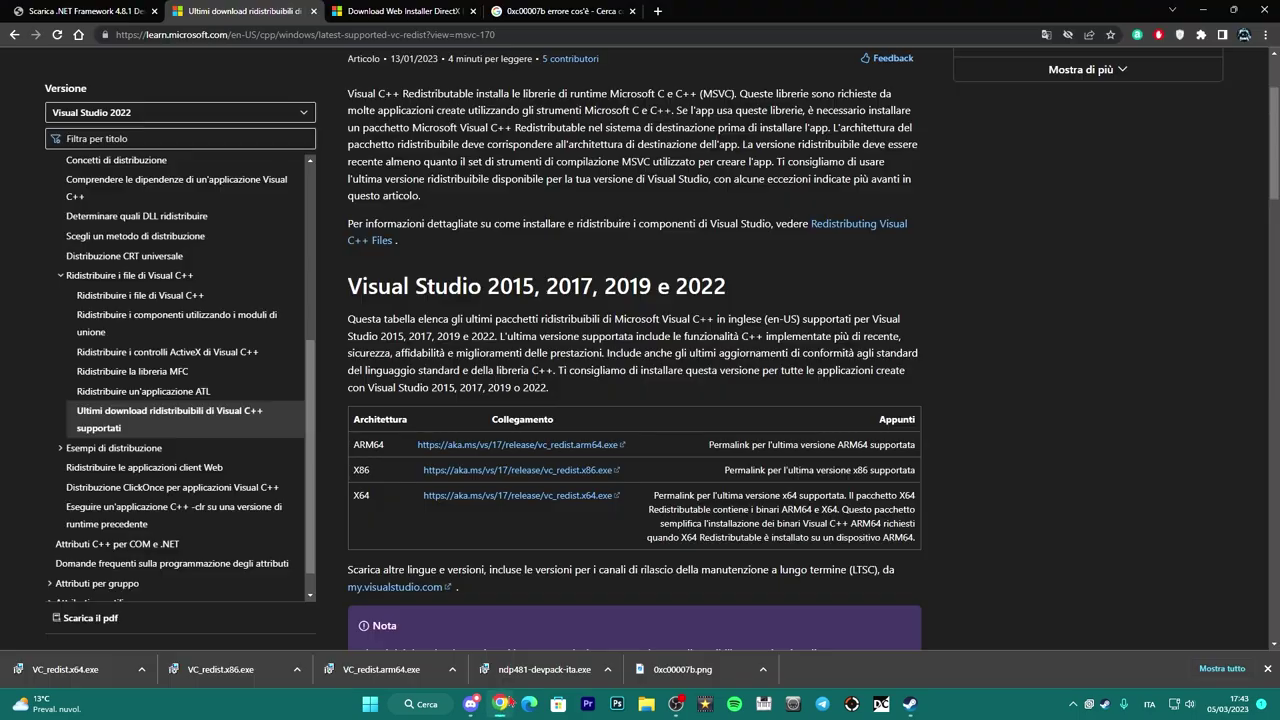
pyautogui.click(365, 11)
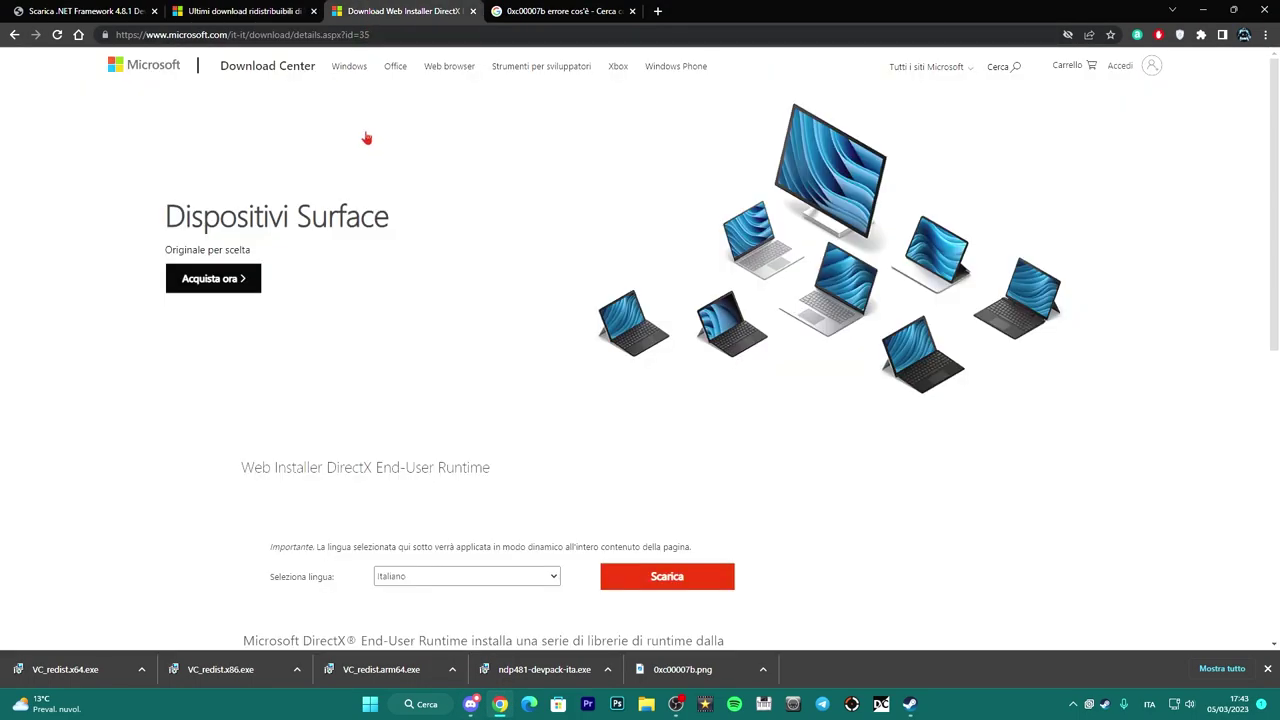
pyautogui.scroll(-1, 365, 207)
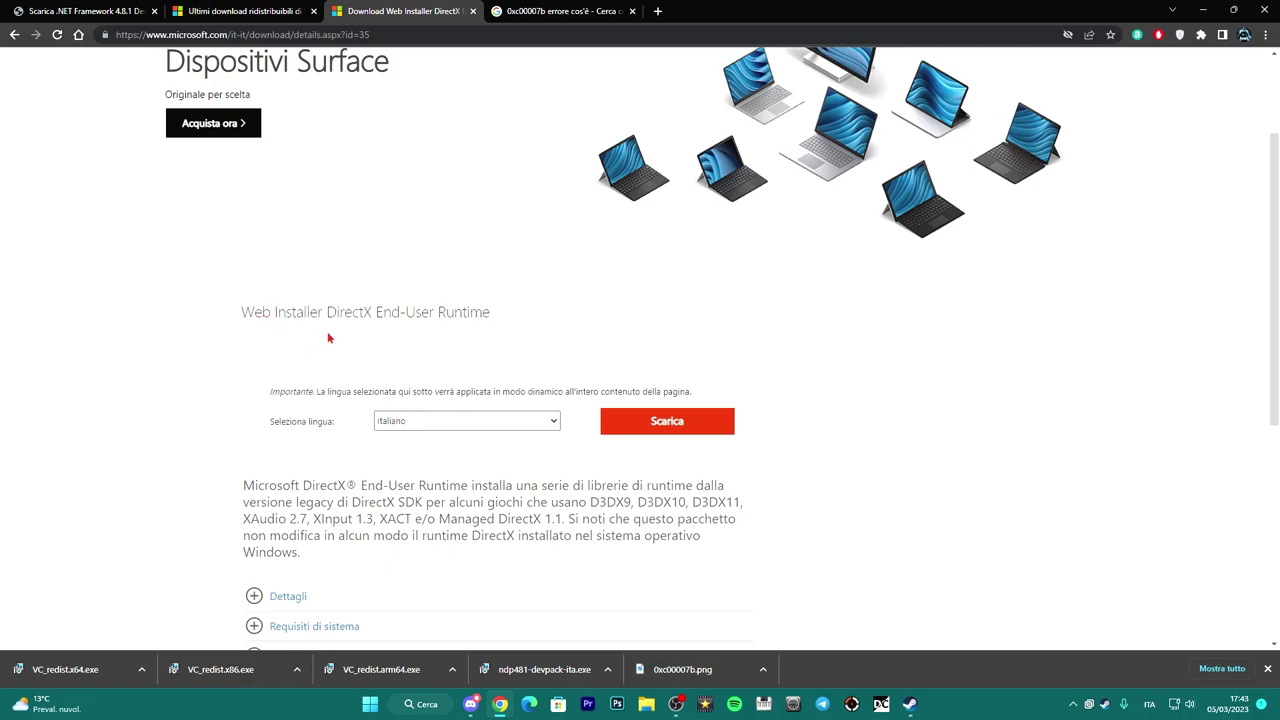
pyautogui.scroll(-1, 354, 328)
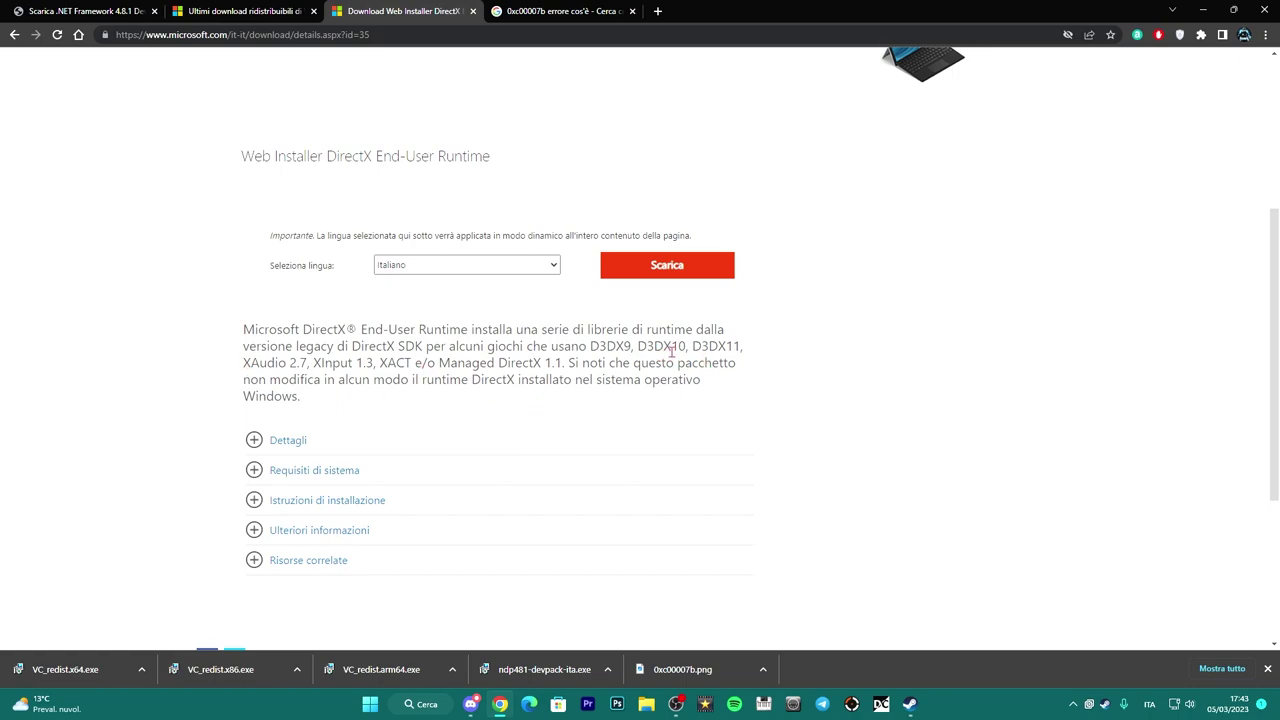
pyautogui.scroll(-1, 786, 373)
pyautogui.scroll(1, 786, 373)
pyautogui.scroll(3, 843, 457)
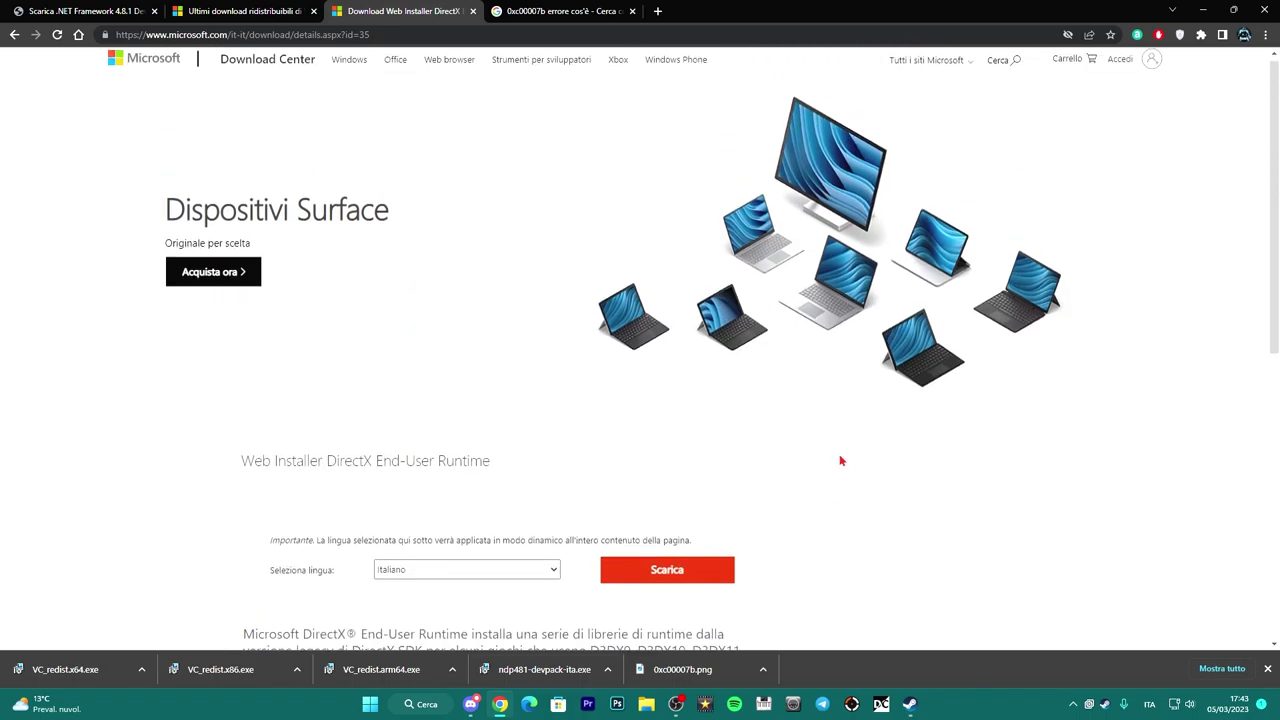
pyautogui.scroll(-5, 840, 457)
pyautogui.scroll(4, 838, 460)
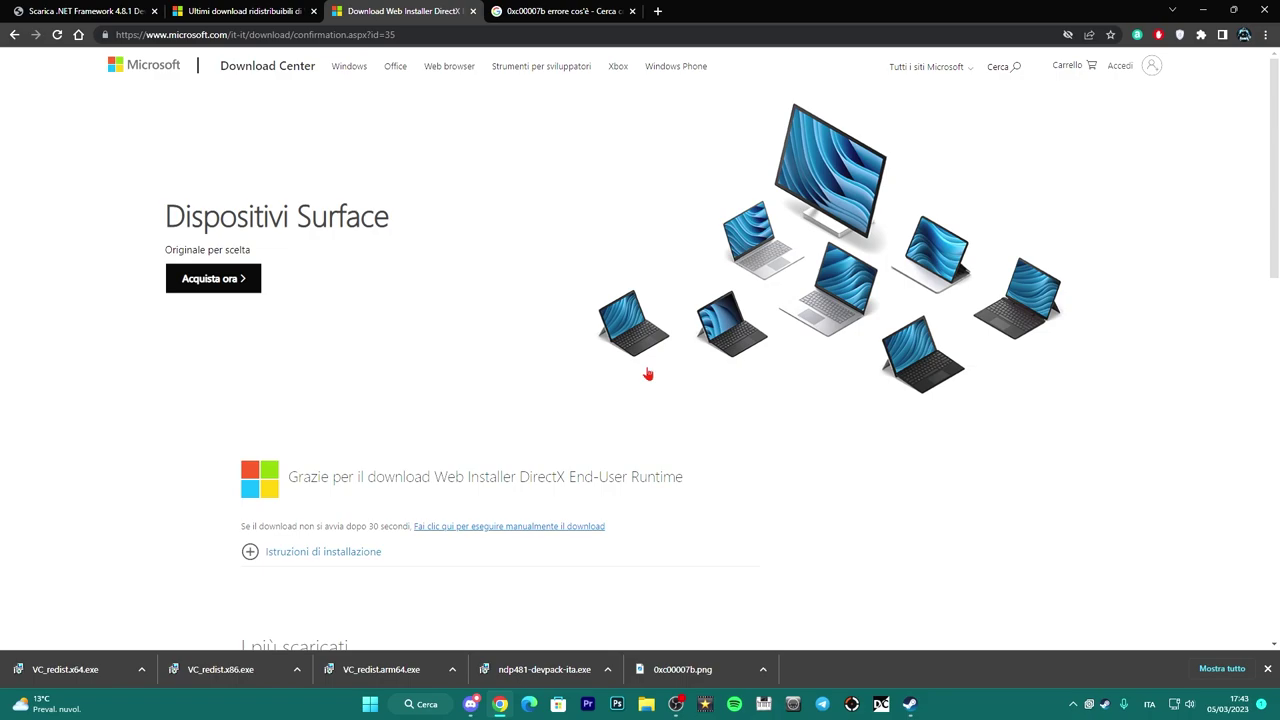
# Step: Start the DirectX web installer download manually and save it to the Desktop as dxwebsetup
pyautogui.scroll(-2, 647, 374)
pyautogui.scroll(-2, 646, 374)
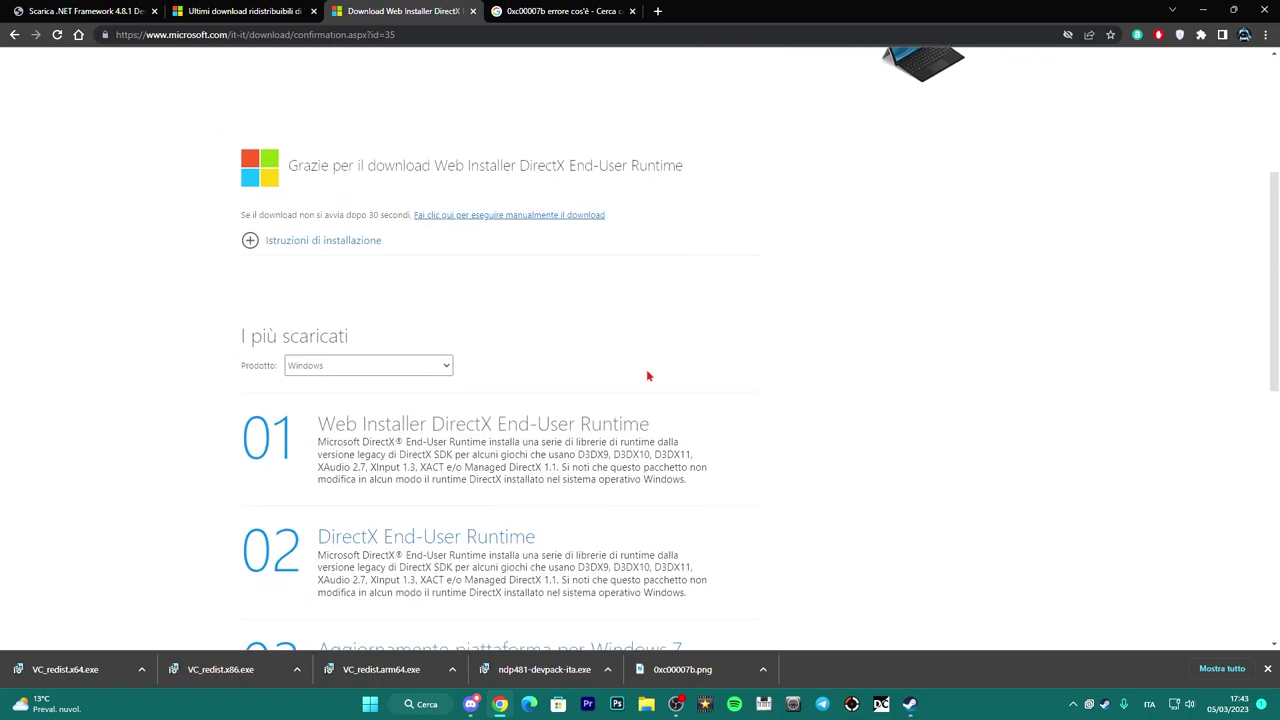
pyautogui.scroll(2, 646, 374)
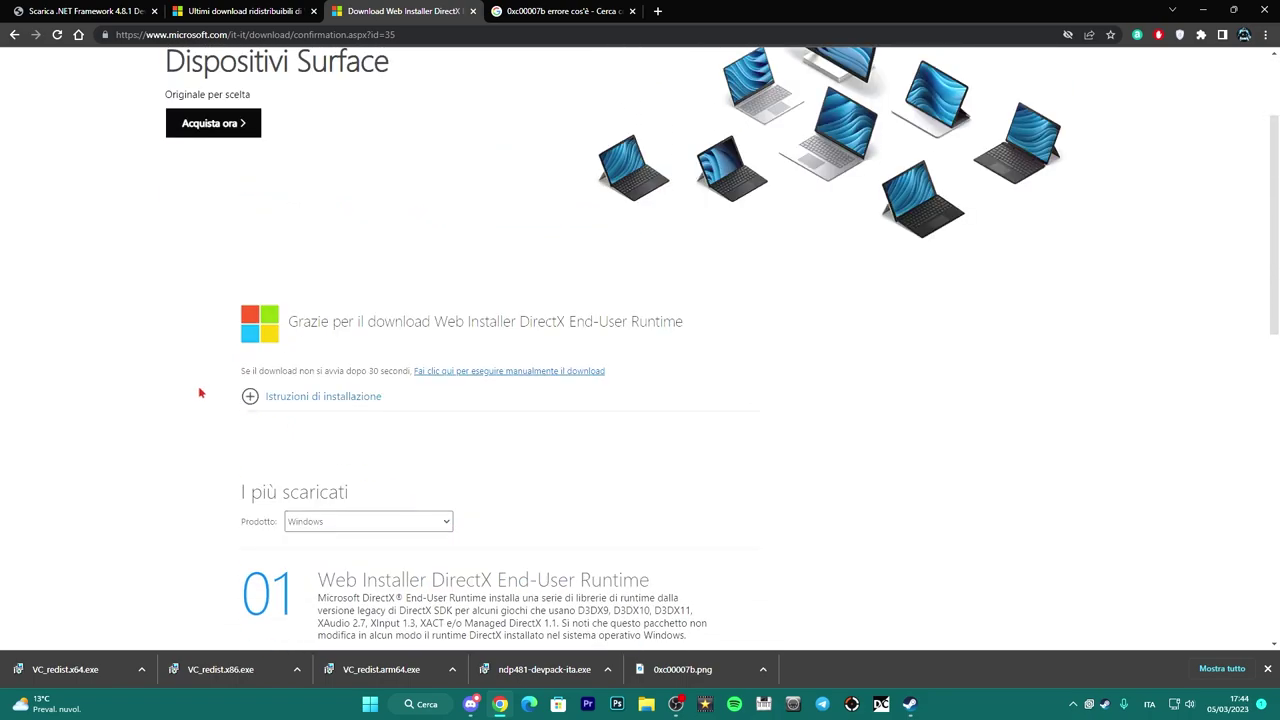
pyautogui.click(504, 372)
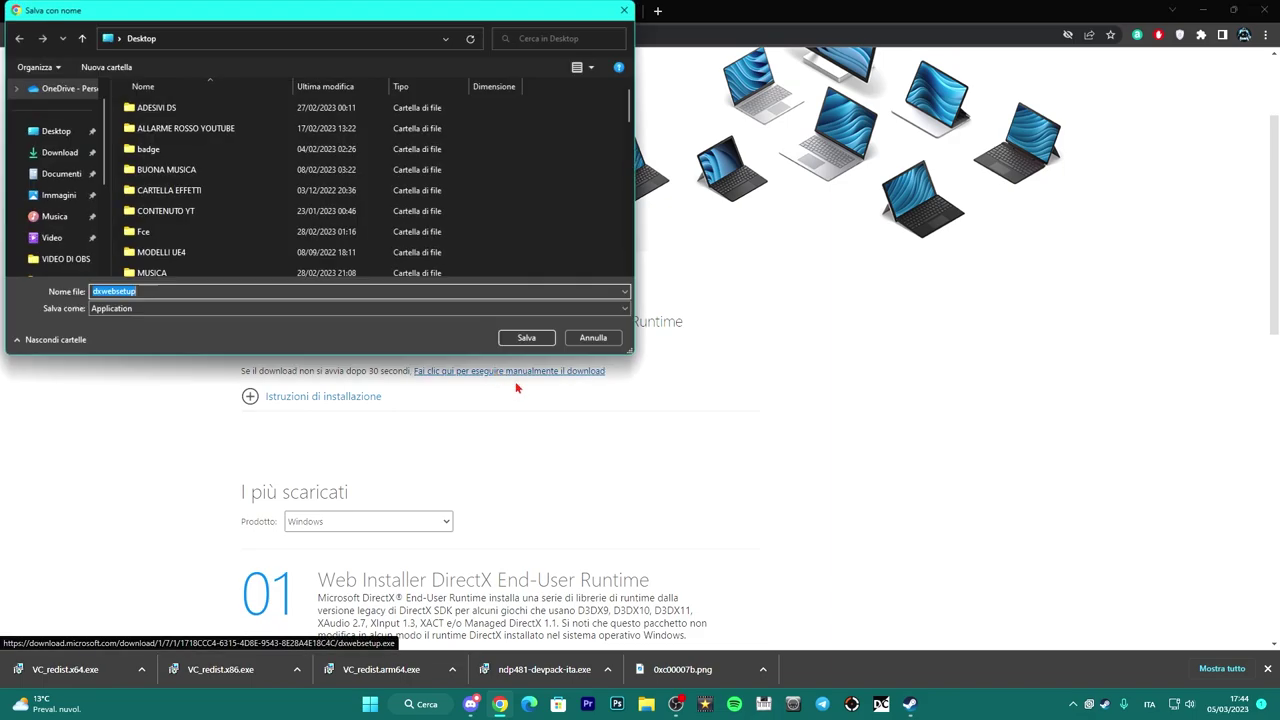
pyautogui.click(525, 338)
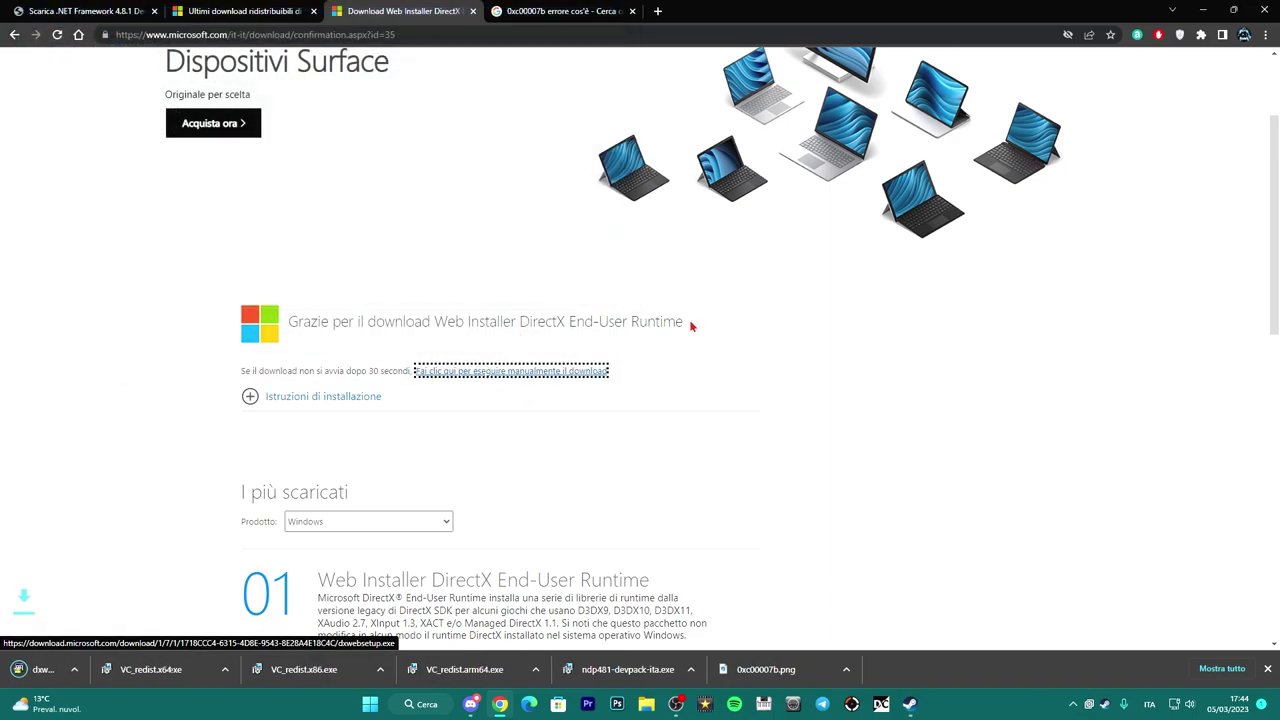
# Step: Examine the list of most downloaded Windows items on the DirectX download confirmation page
pyautogui.scroll(-5, 705, 322)
pyautogui.scroll(2, 706, 321)
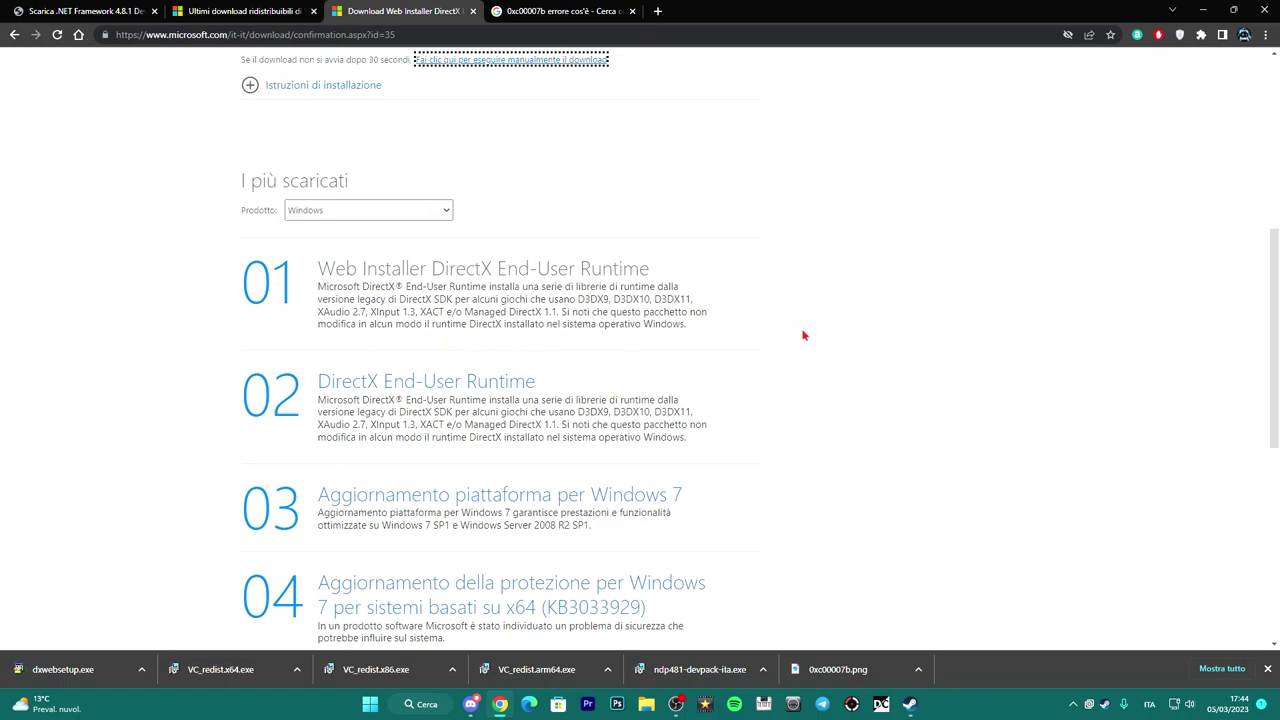
pyautogui.scroll(-3, 803, 335)
pyautogui.scroll(2, 803, 334)
pyautogui.scroll(2, 505, 332)
pyautogui.scroll(-2, 555, 337)
pyautogui.scroll(2, 840, 396)
pyautogui.scroll(-2, 840, 396)
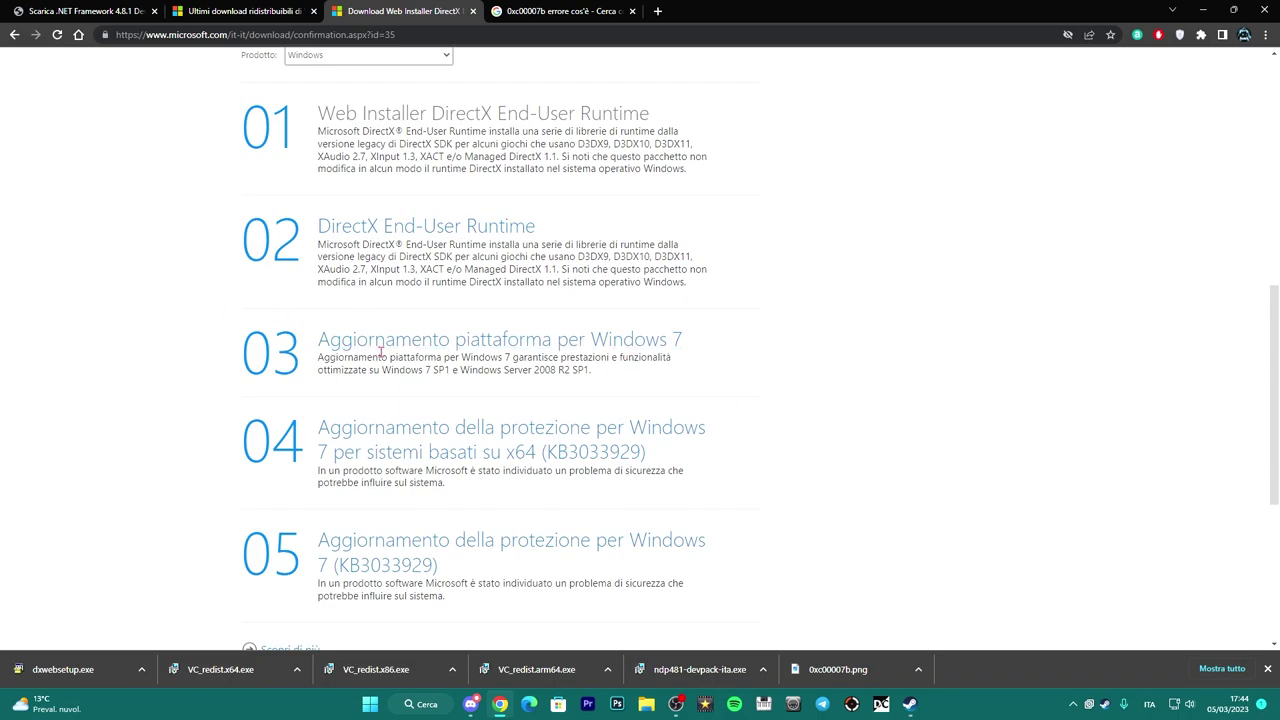
pyautogui.scroll(10, 974, 368)
# Step: Run dxwebsetup from the desktop as administrator, accepting the licence and leaving out the Bing Toolbar, and finish the setup
pyautogui.click(1203, 10)
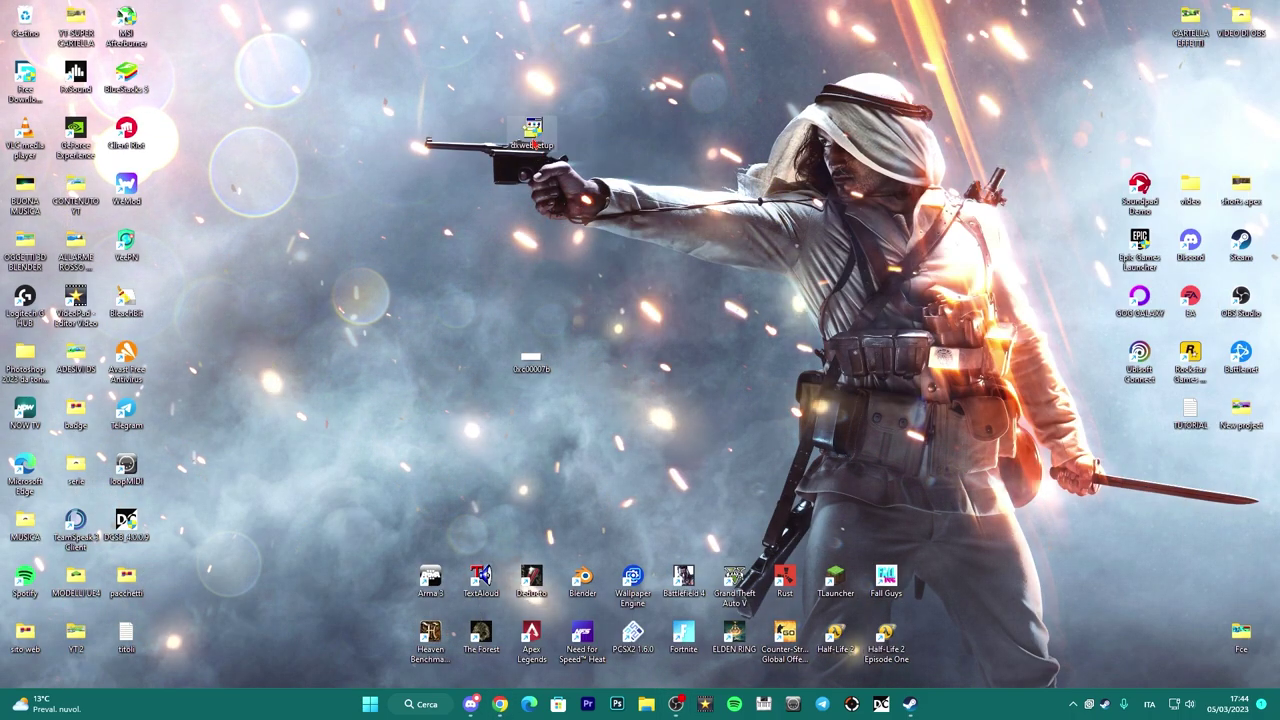
pyautogui.rightClick(538, 140)
pyautogui.click(574, 185)
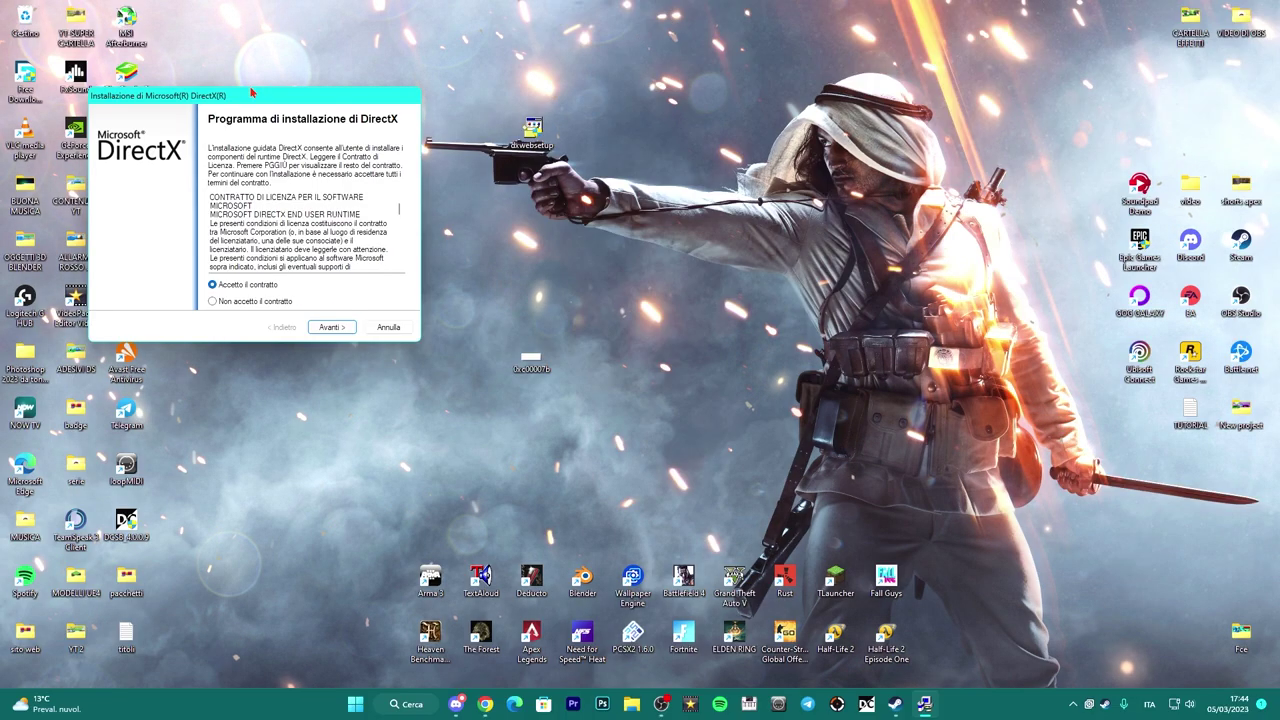
pyautogui.moveTo(251, 92); pyautogui.dragTo(604, 82)
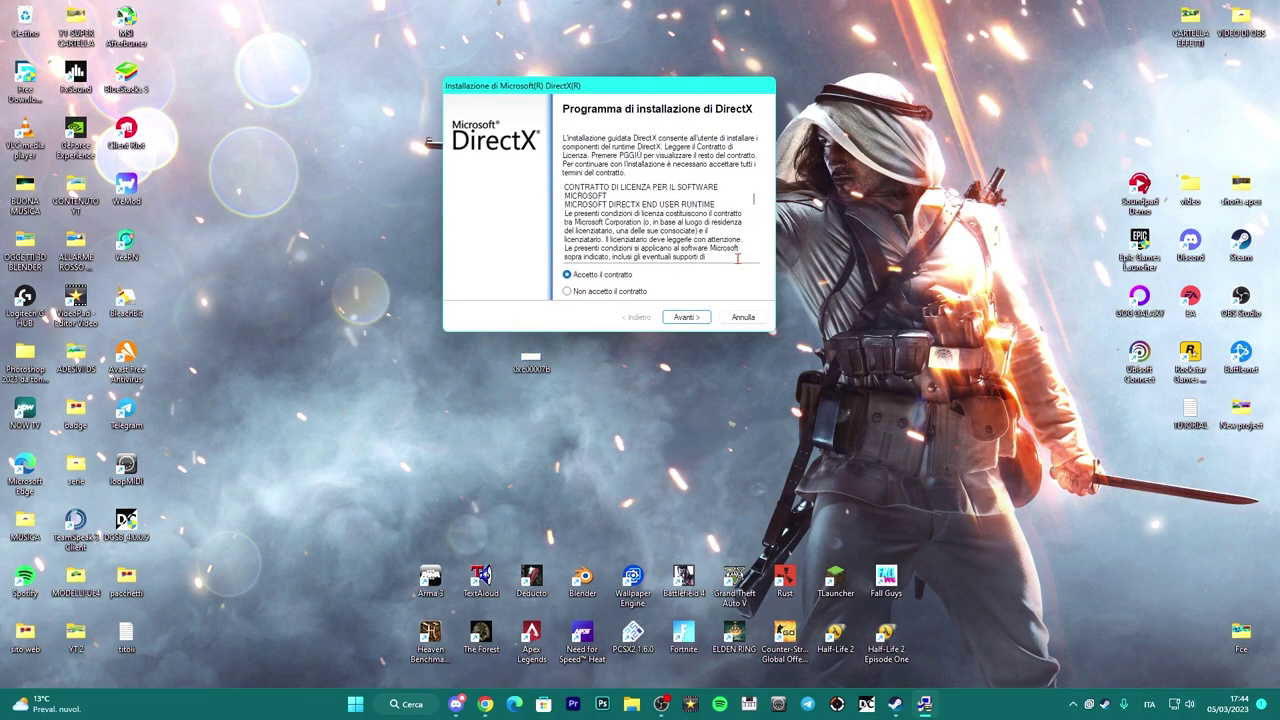
pyautogui.click(685, 318)
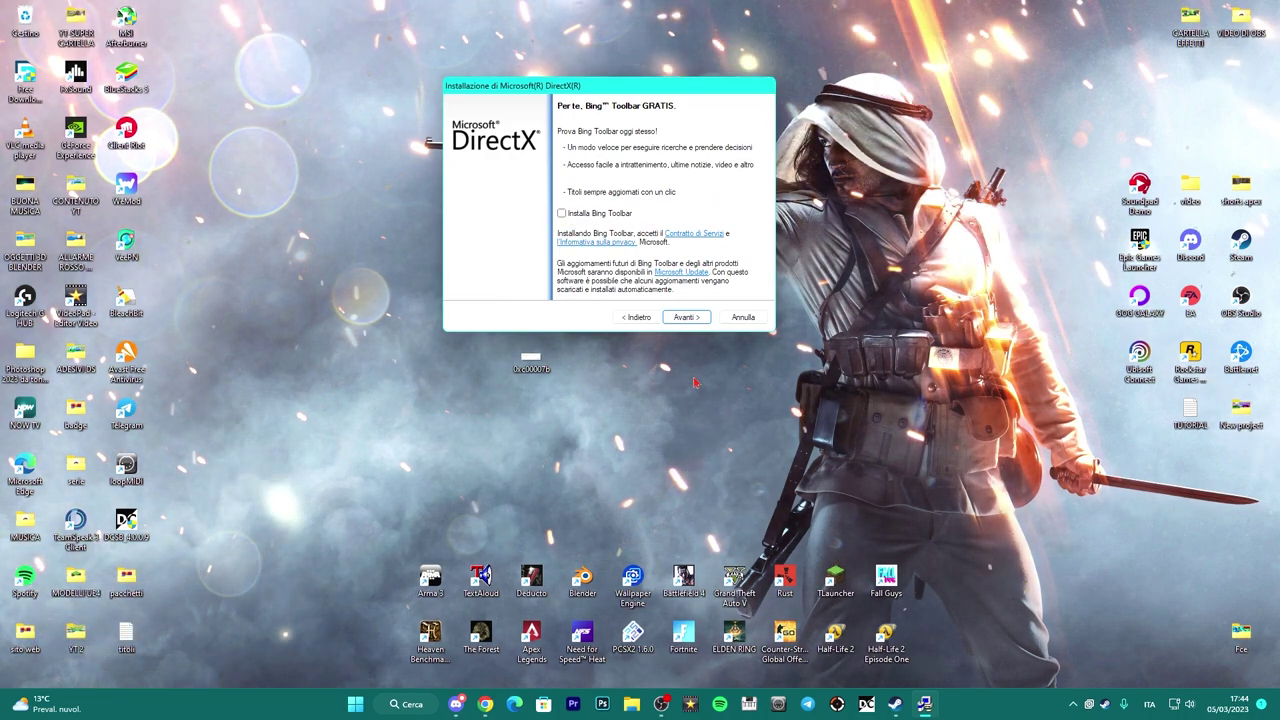
pyautogui.click(689, 321)
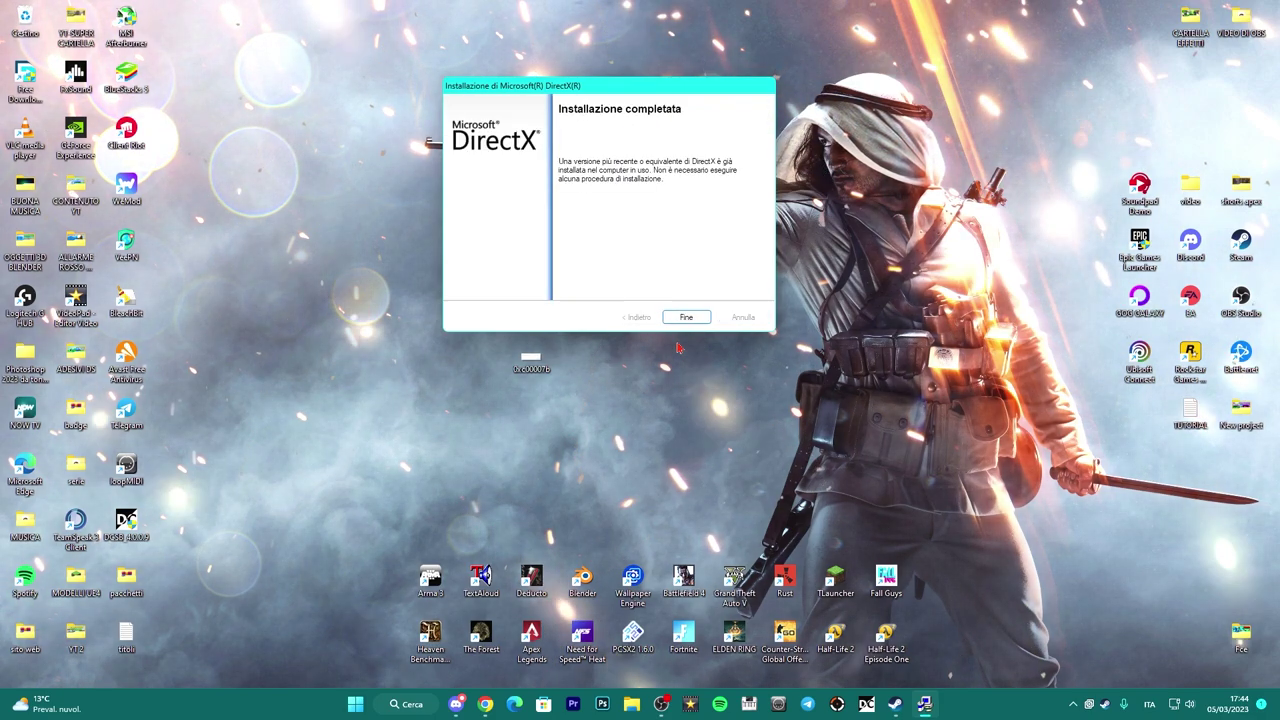
pyautogui.click(685, 317)
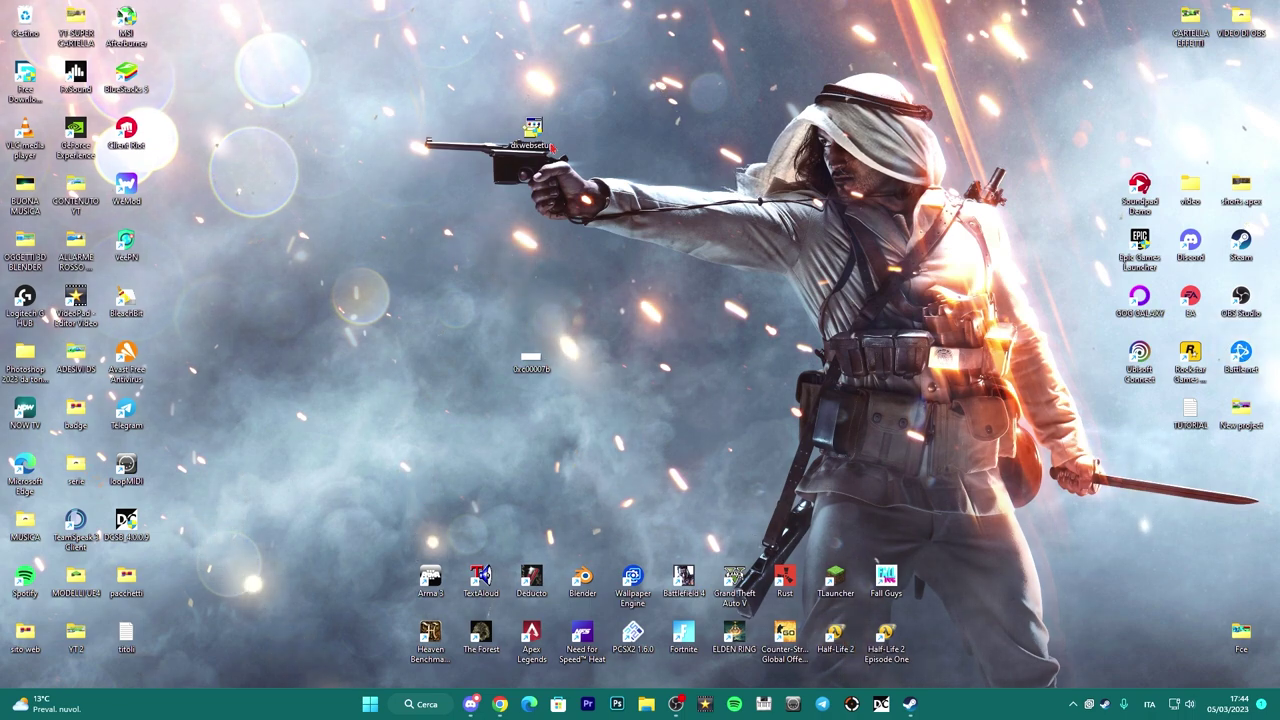
pyautogui.moveTo(542, 130); pyautogui.dragTo(469, 125)
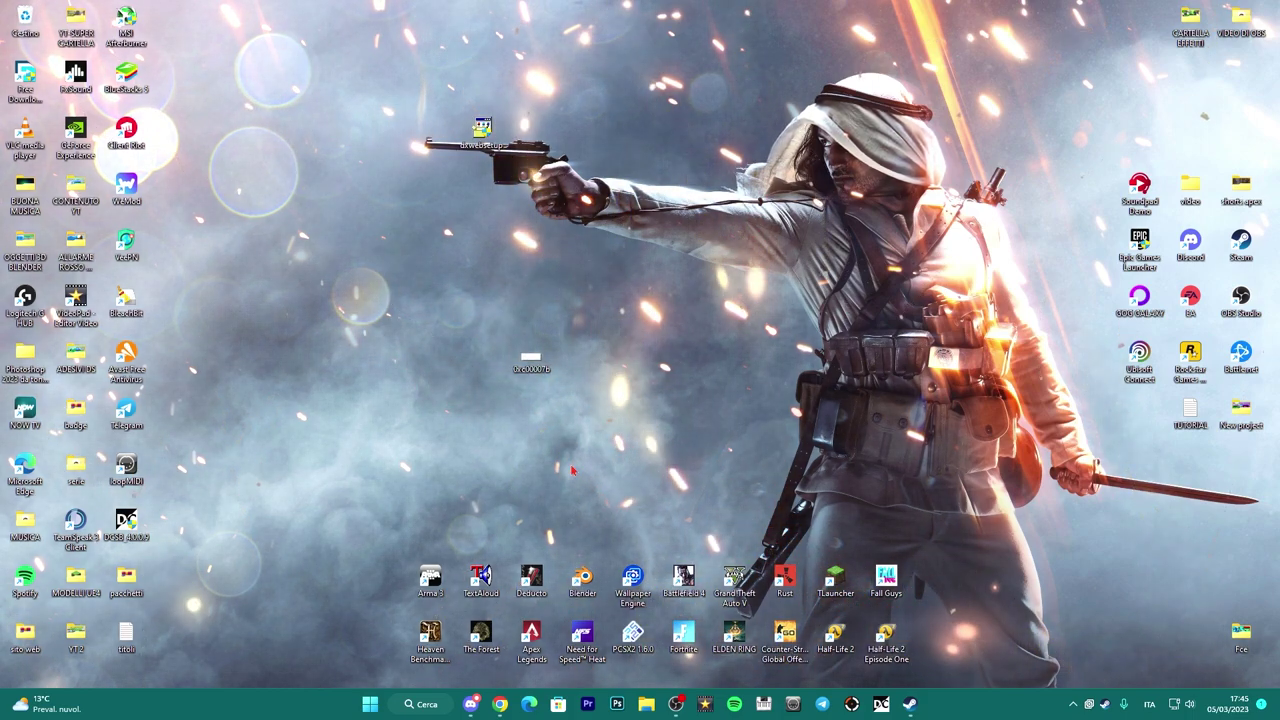
# Step: Open the Command Prompt as administrator and start a system file check with sfc /scannow
pyautogui.click(436, 704)
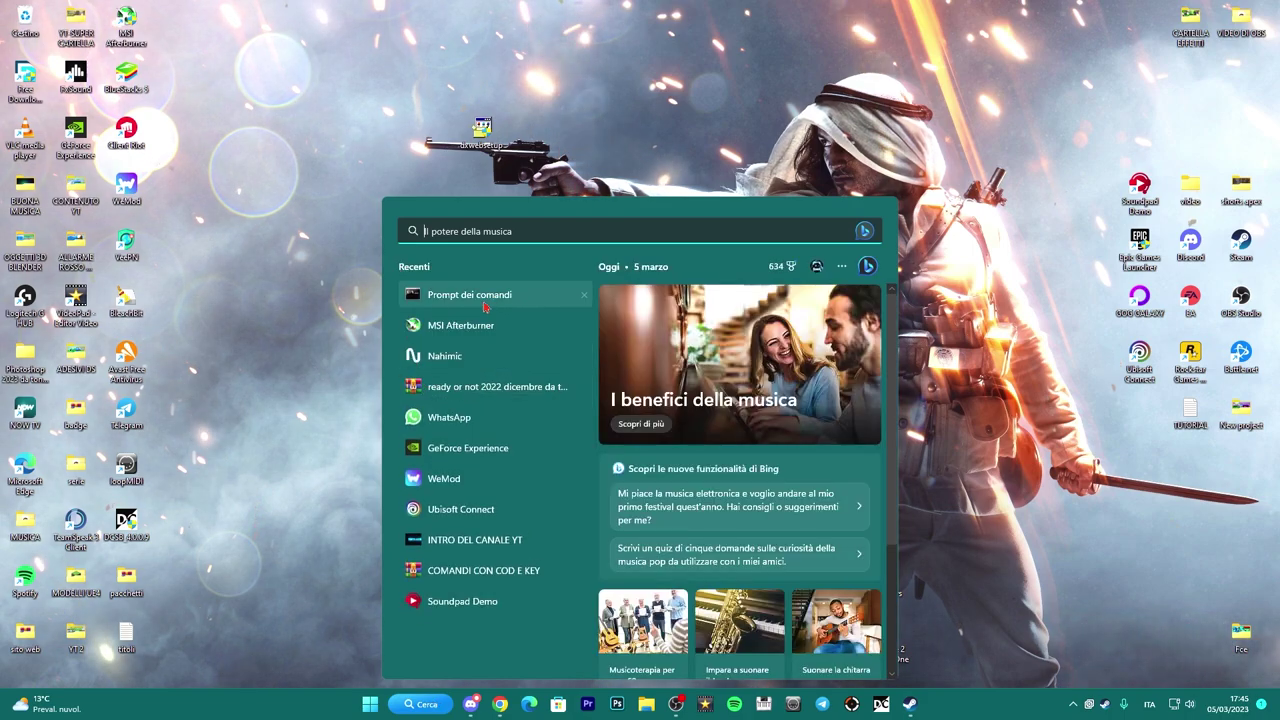
pyautogui.write('cmd')
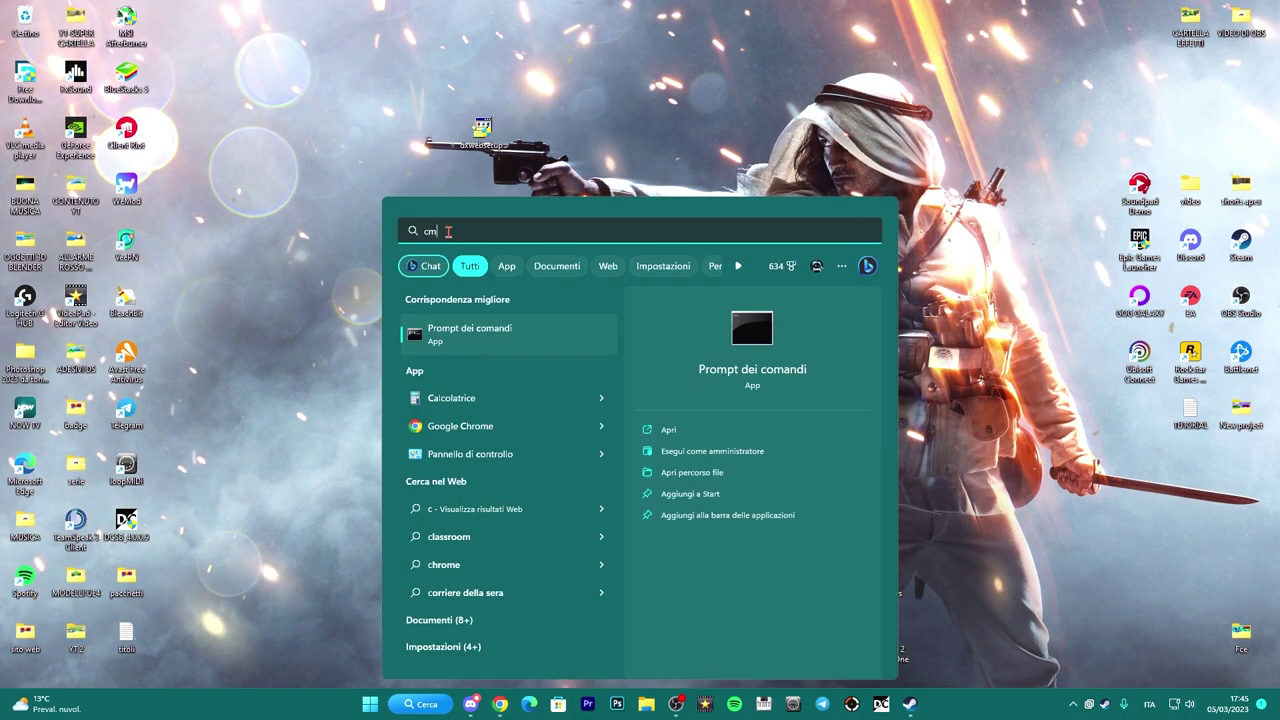
pyautogui.rightClick(432, 350)
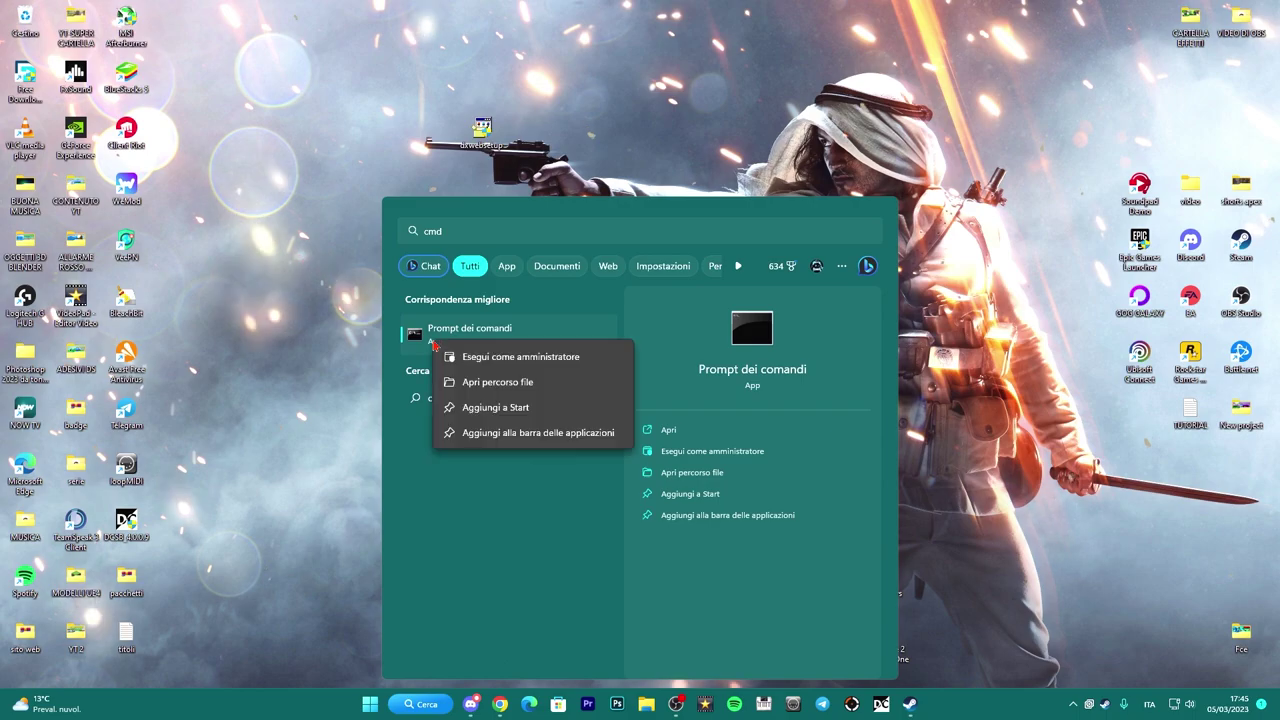
pyautogui.click(516, 360)
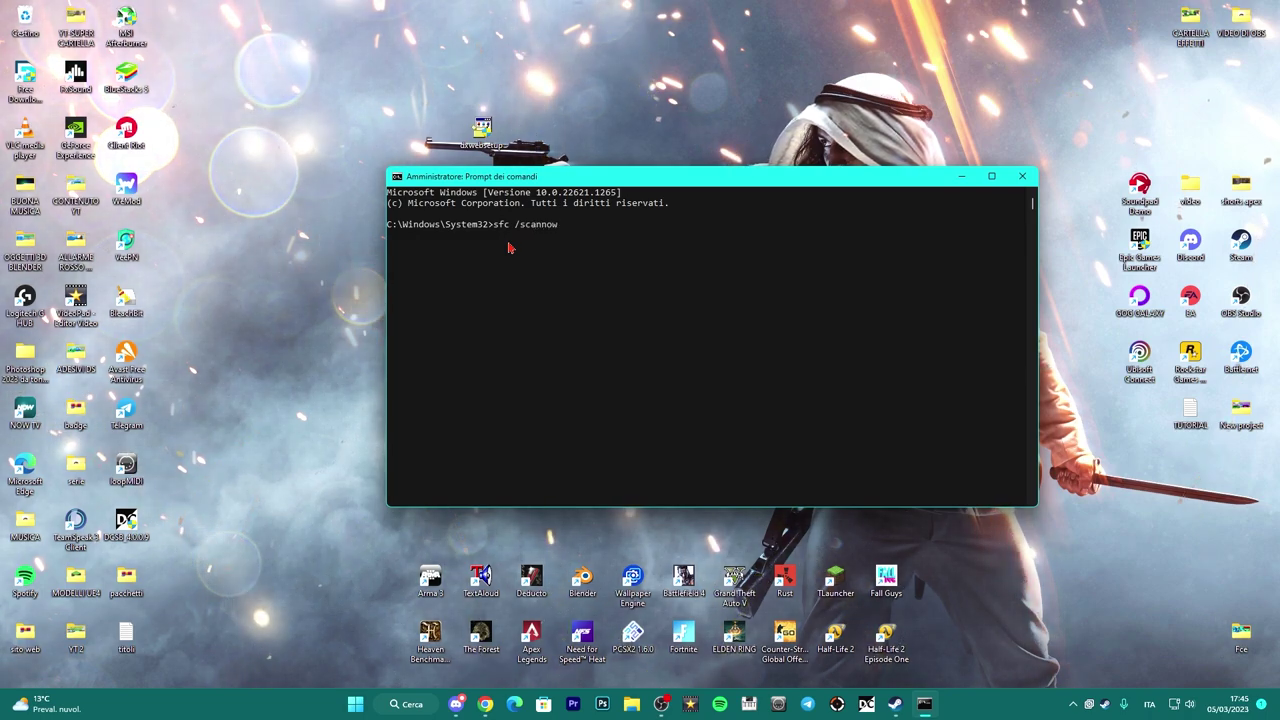
pyautogui.press('Return')
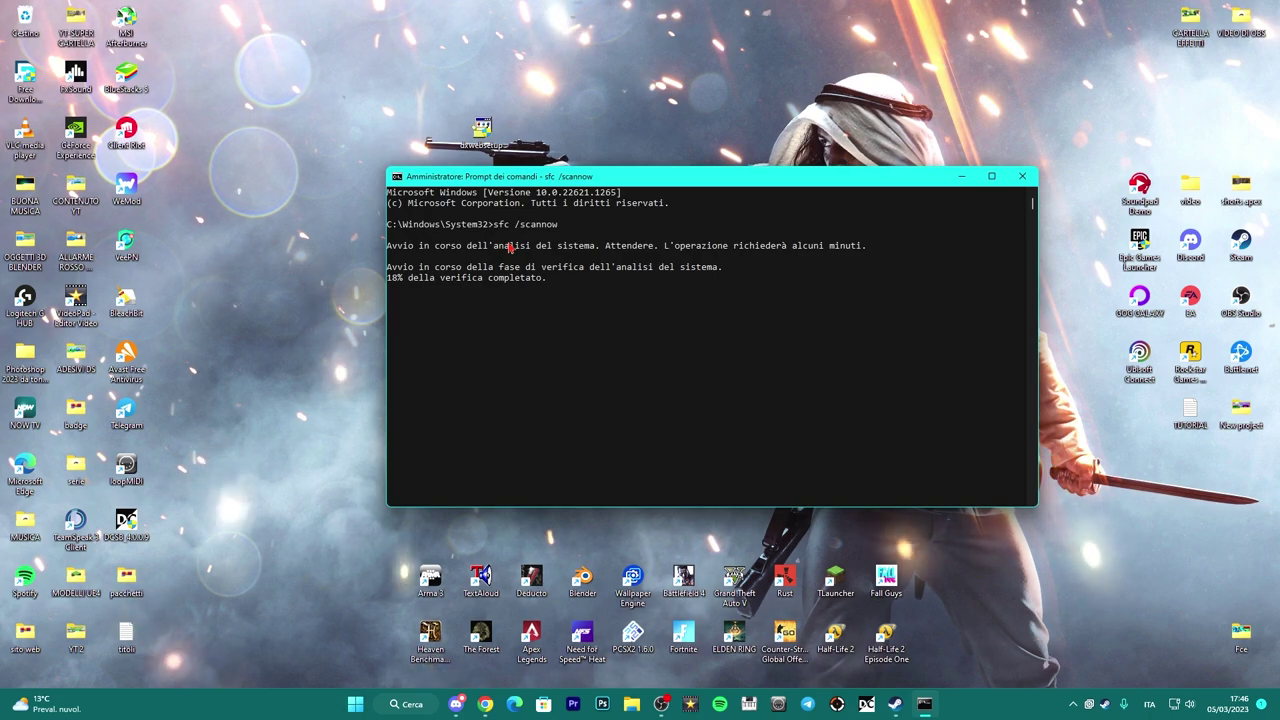
pyautogui.moveTo(638, 183); pyautogui.dragTo(788, 78)
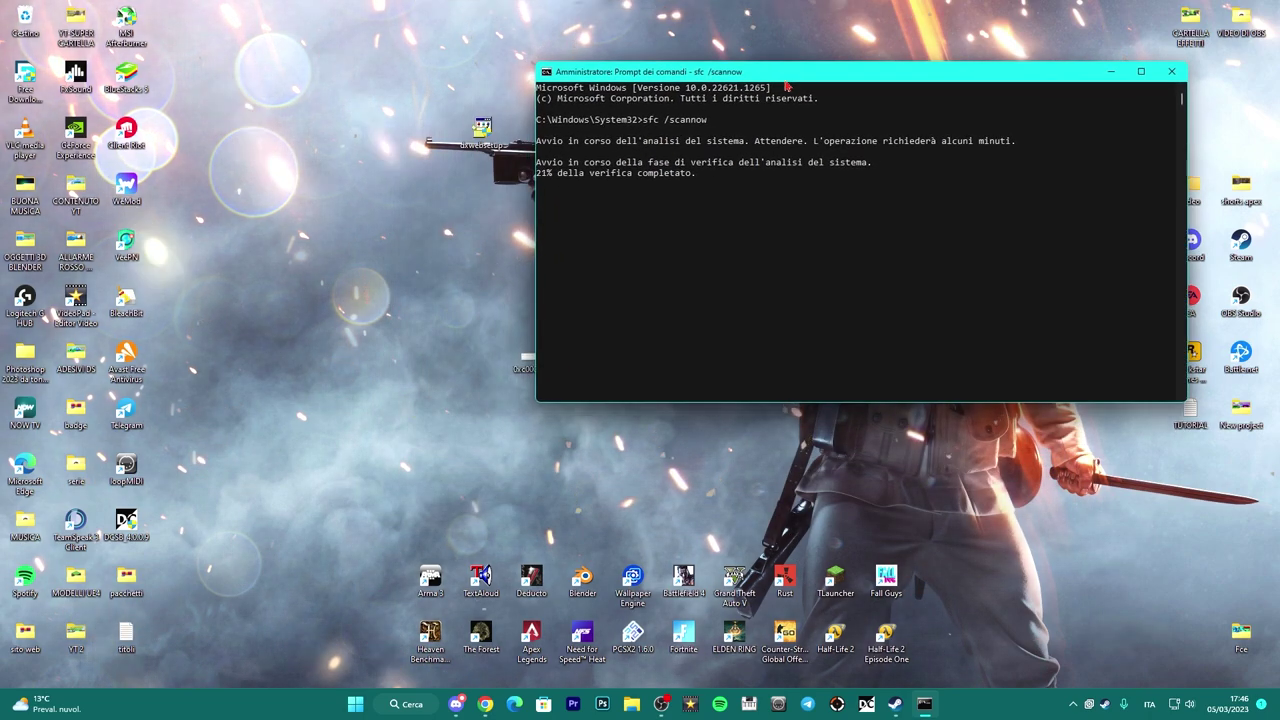
# Step: Start downloading and installing the 2023-02 cumulative update for Windows 11 Version 22H2 (KB5022913) in Windows Update, and minimise Settings
pyautogui.click(398, 706)
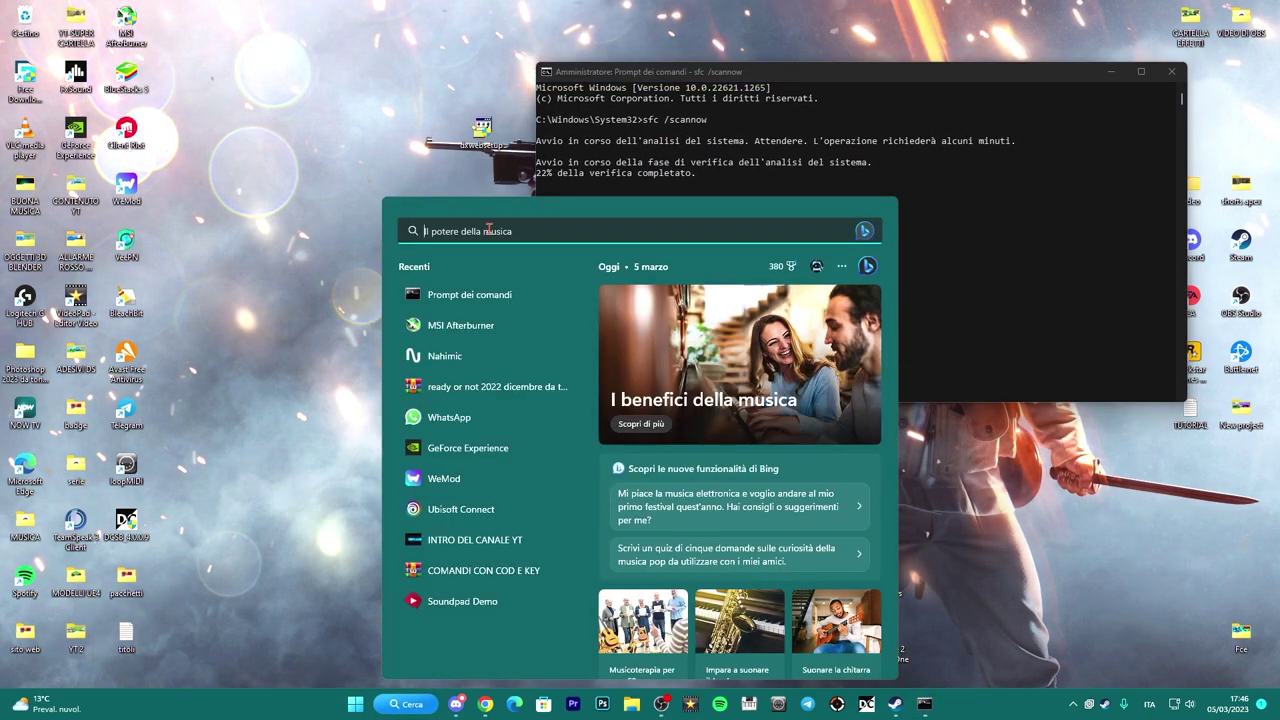
pyautogui.write('windo')
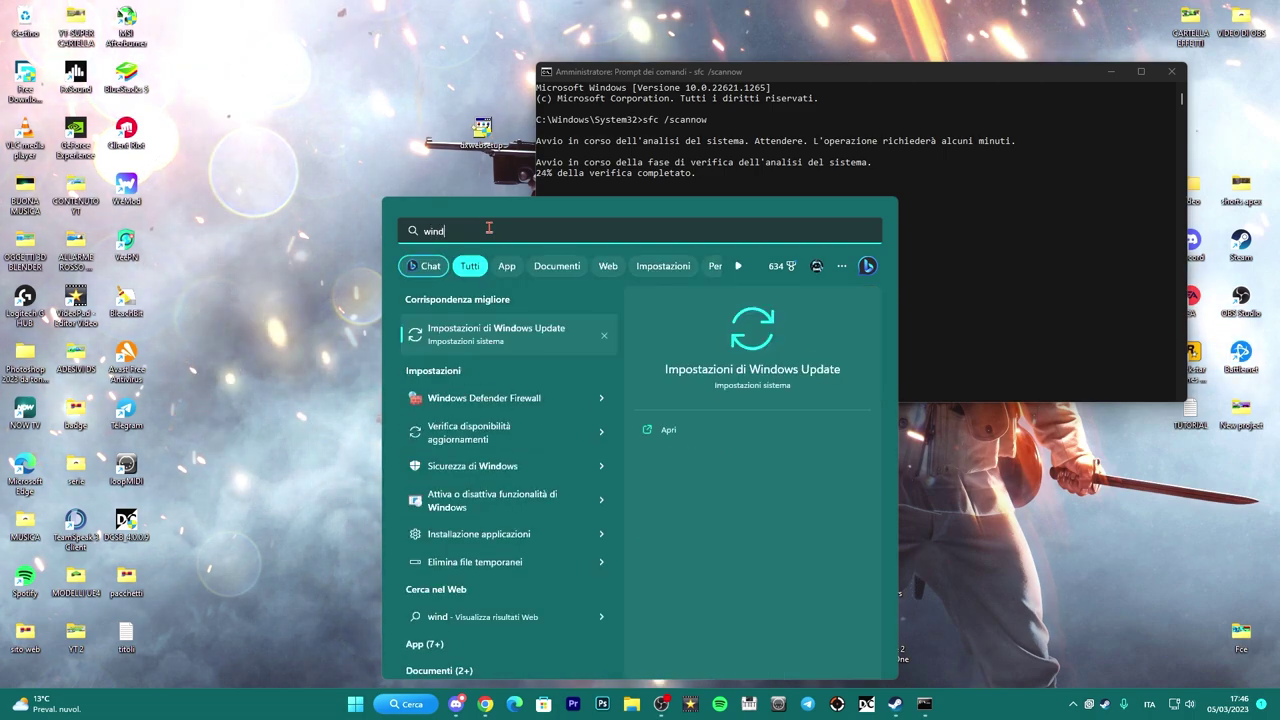
pyautogui.click(479, 343)
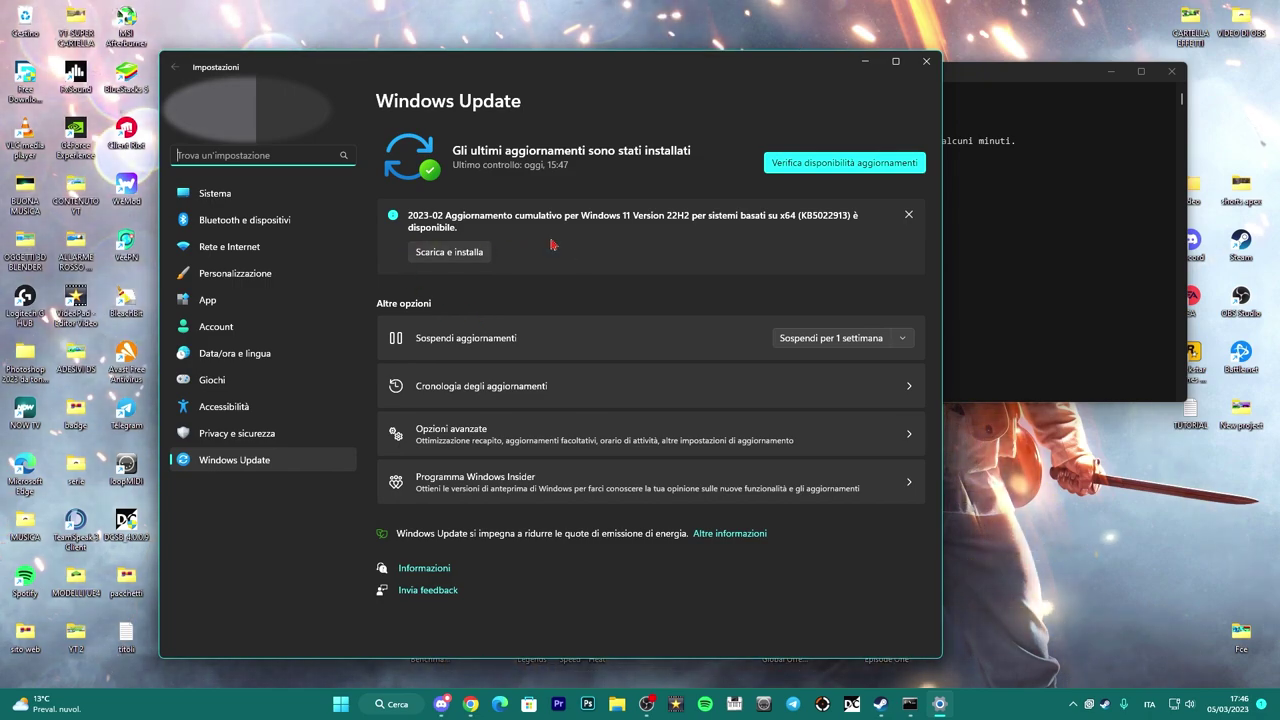
pyautogui.click(468, 254)
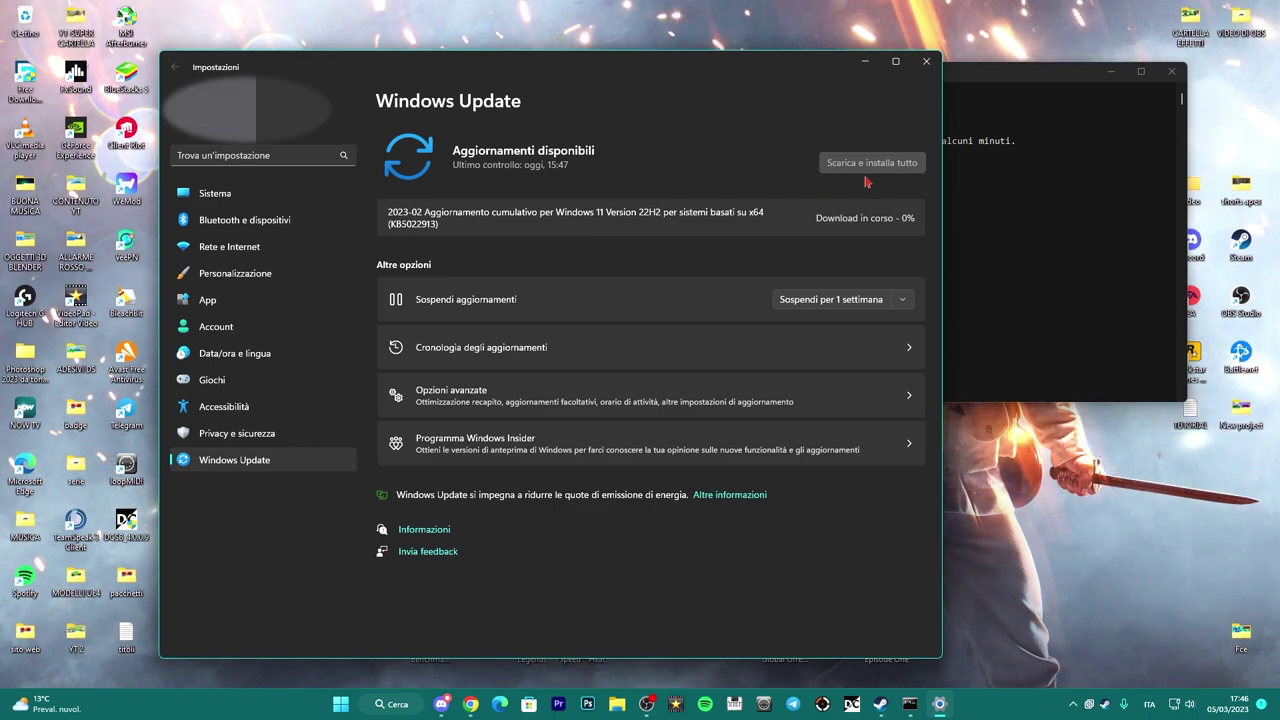
pyautogui.click(865, 61)
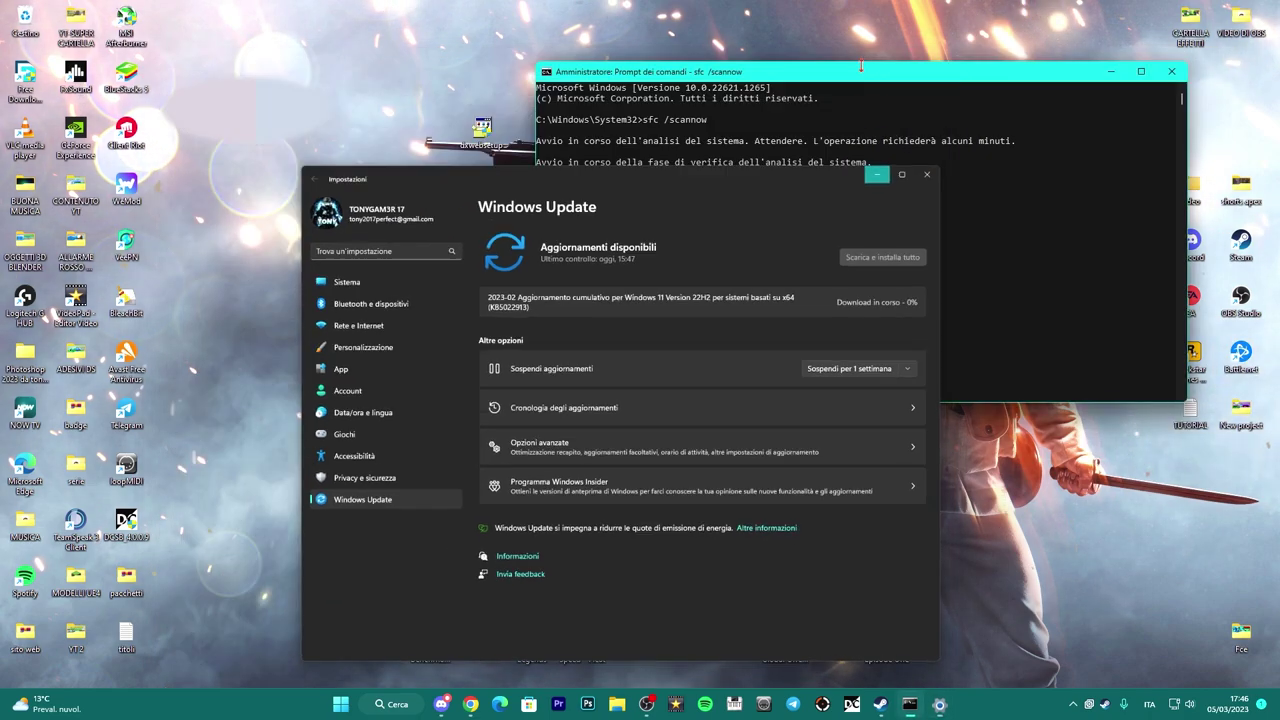
# Step: Close the Command Prompt once the system scan has finished, and check the cumulative update's download progress in Windows Update
pyautogui.moveTo(815, 80); pyautogui.dragTo(630, 181)
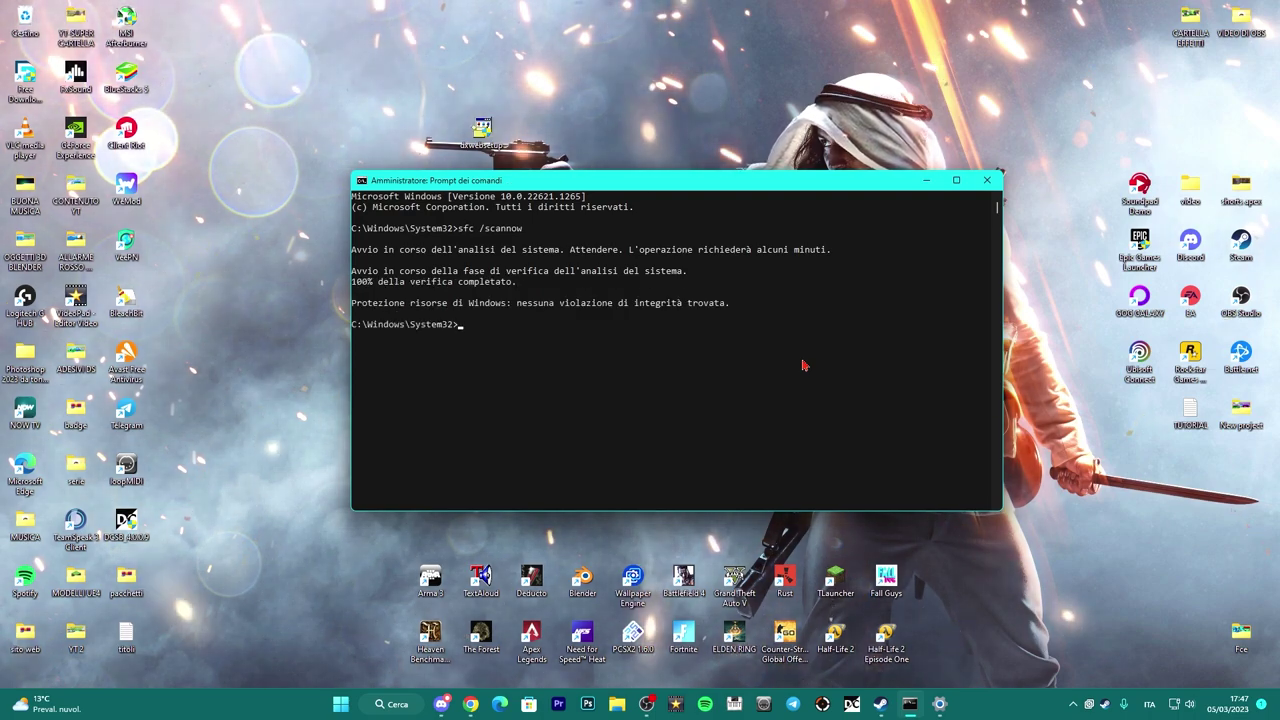
pyautogui.click(989, 182)
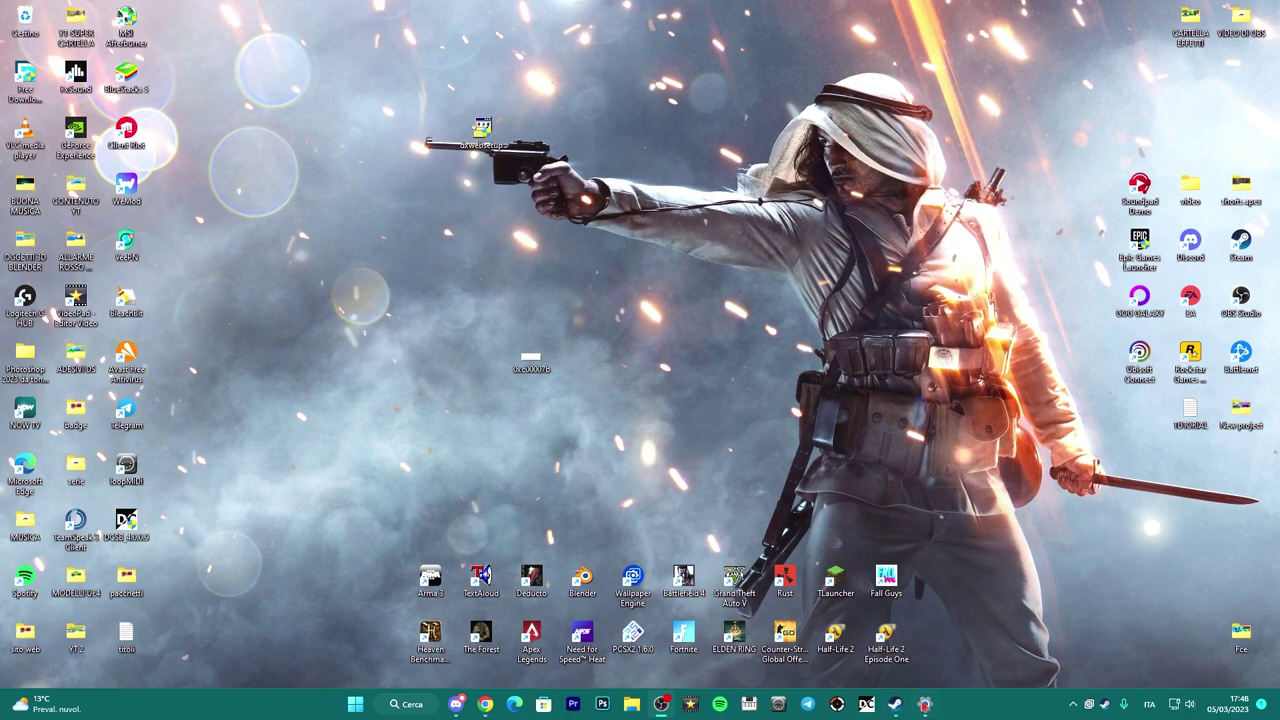
pyautogui.click(924, 704)
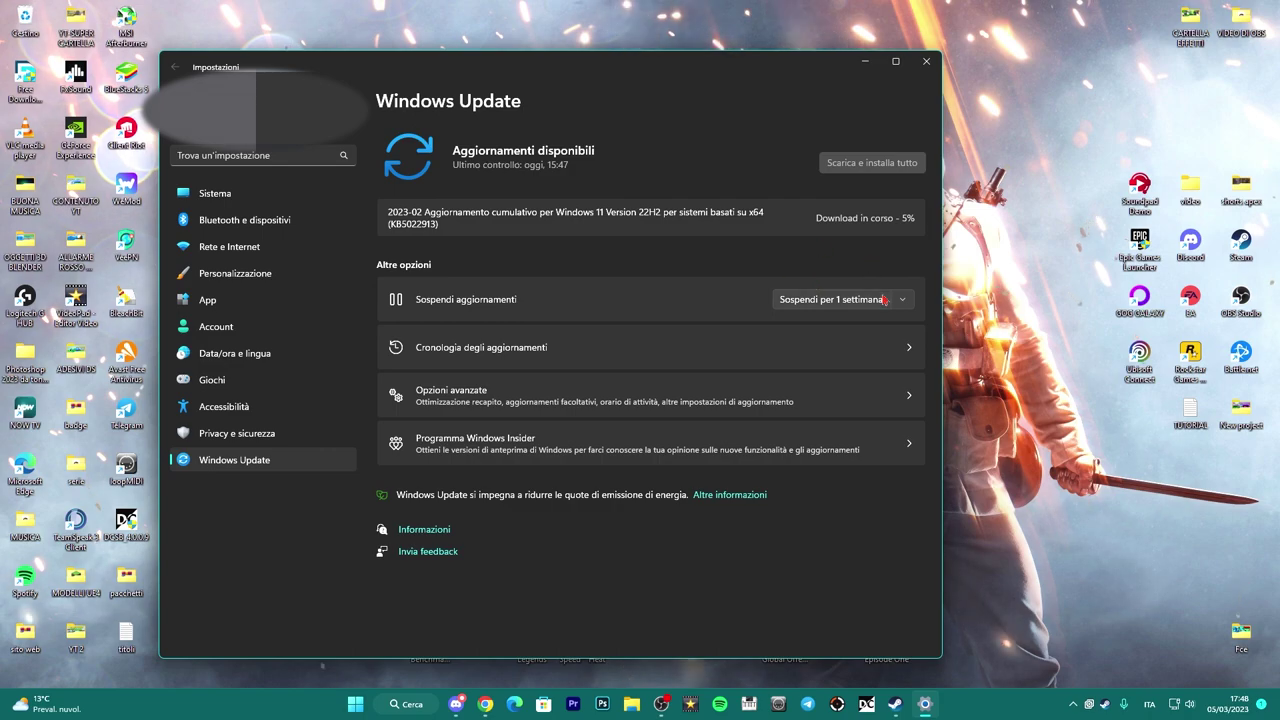
pyautogui.click(864, 63)
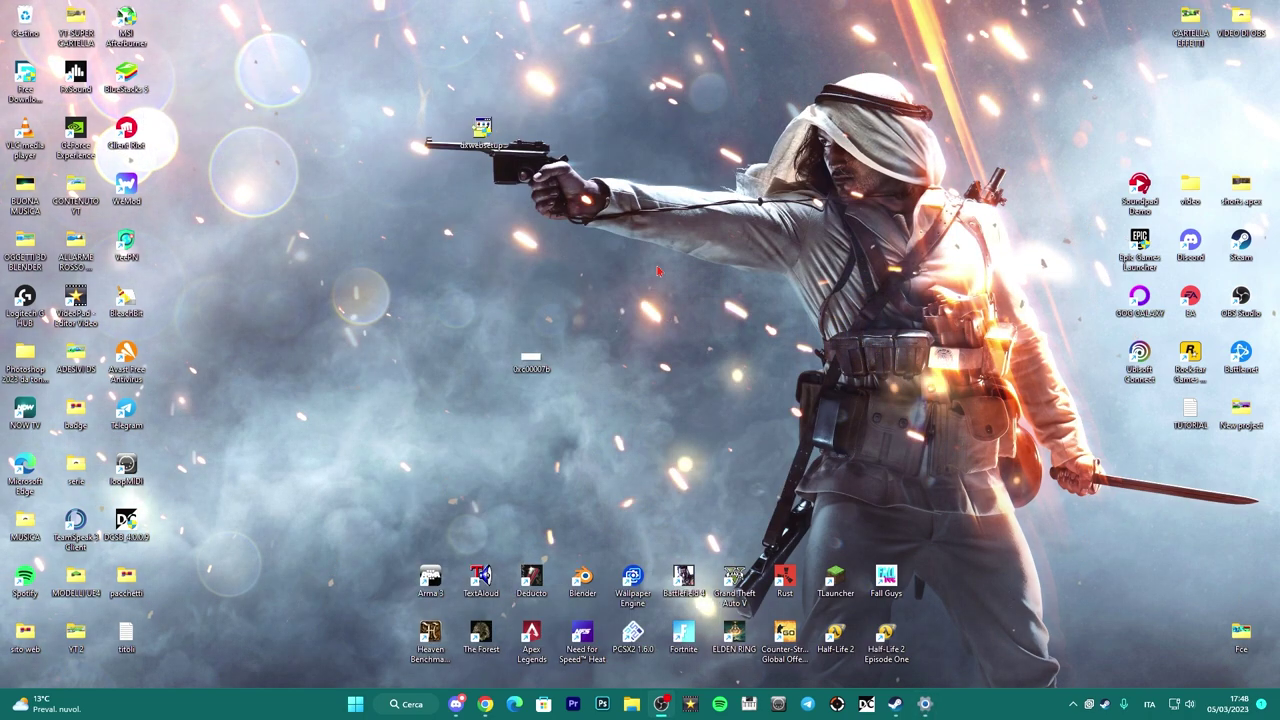